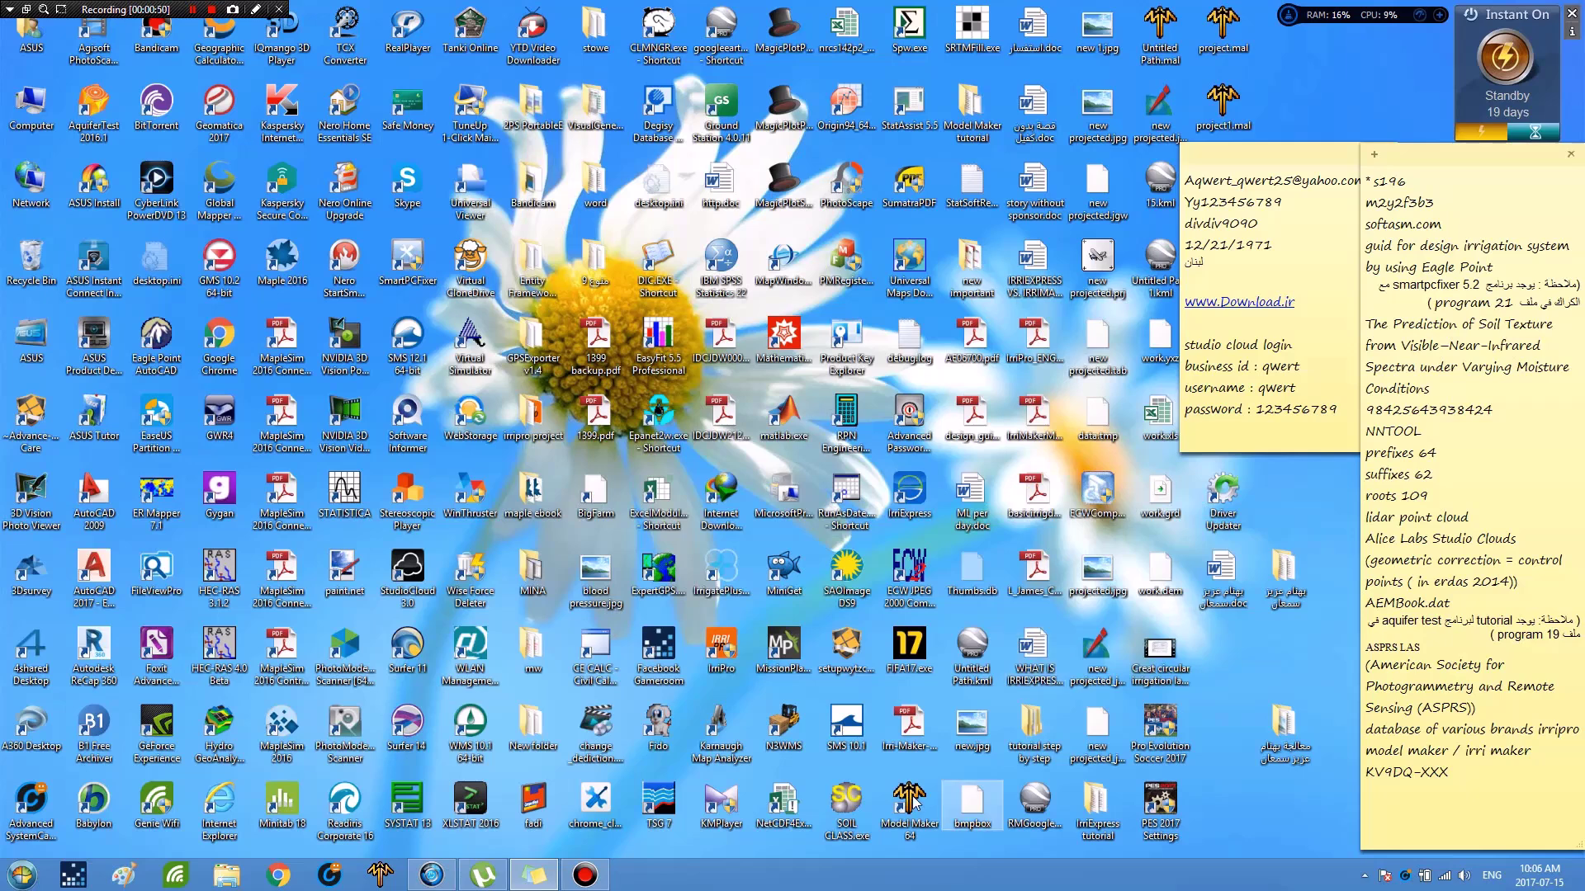
# - Launch Model Maker and open complete project.mal from the design details step by step folder
pyautogui.click(911, 802)
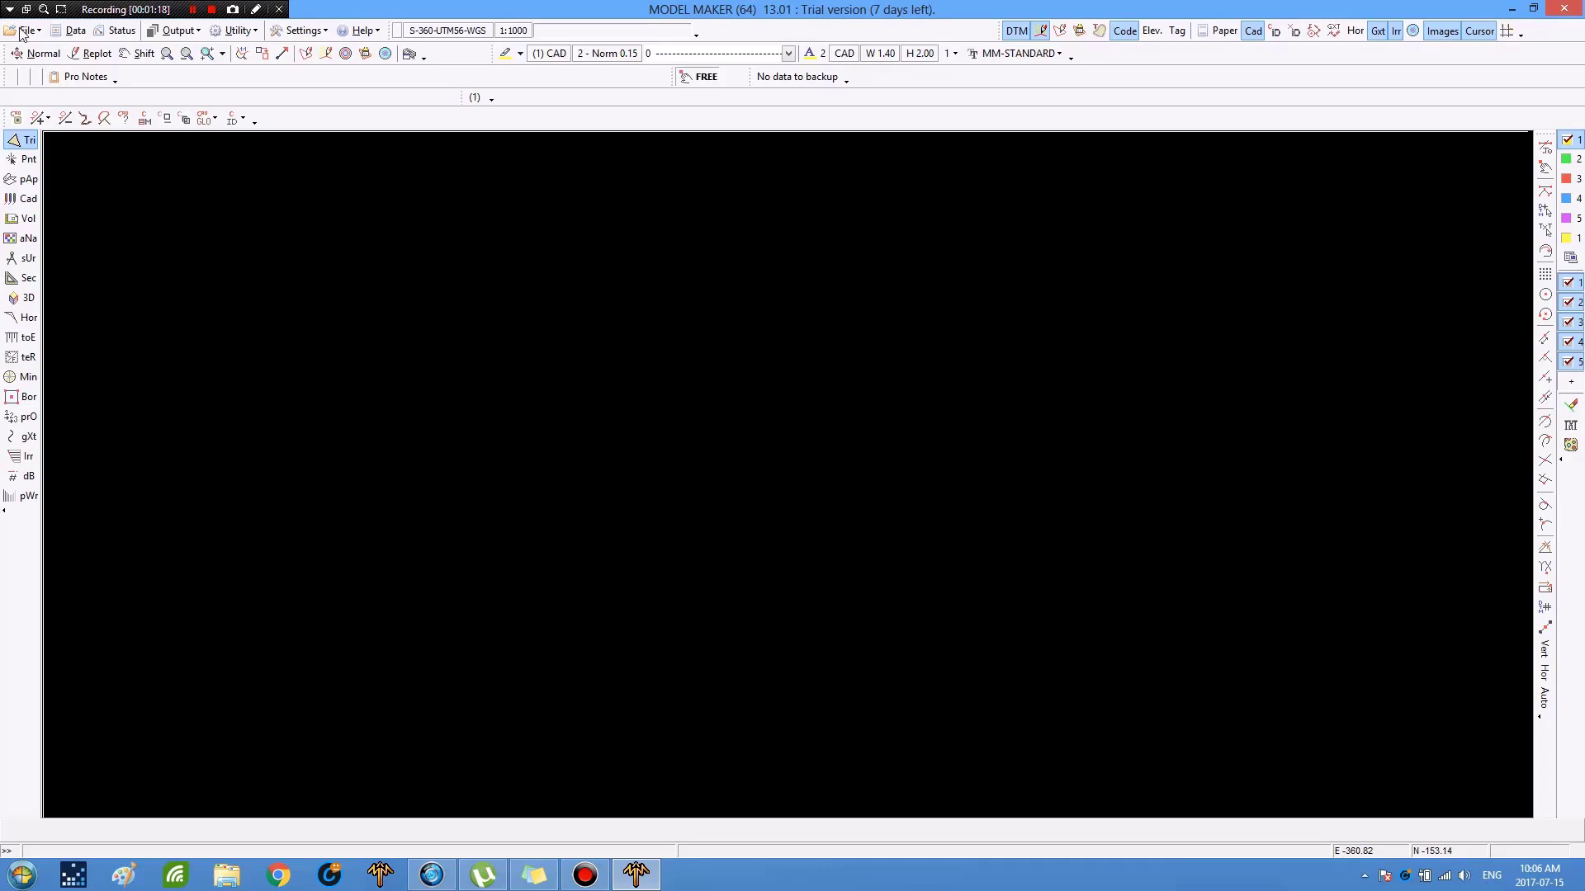
pyautogui.hotkey('alt', 'f')
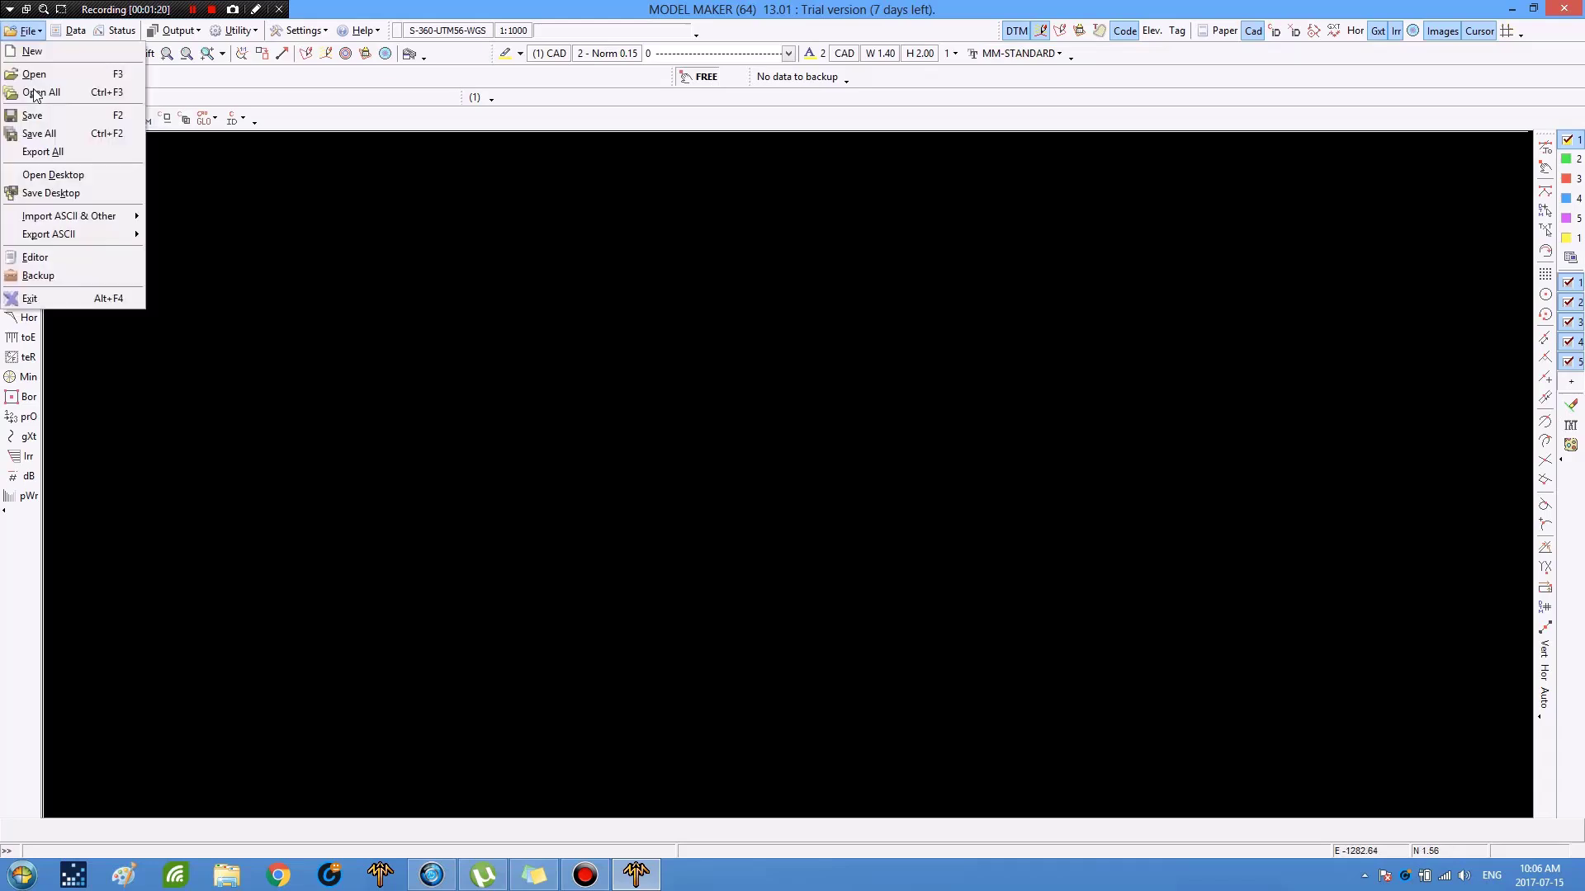
pyautogui.click(607, 229)
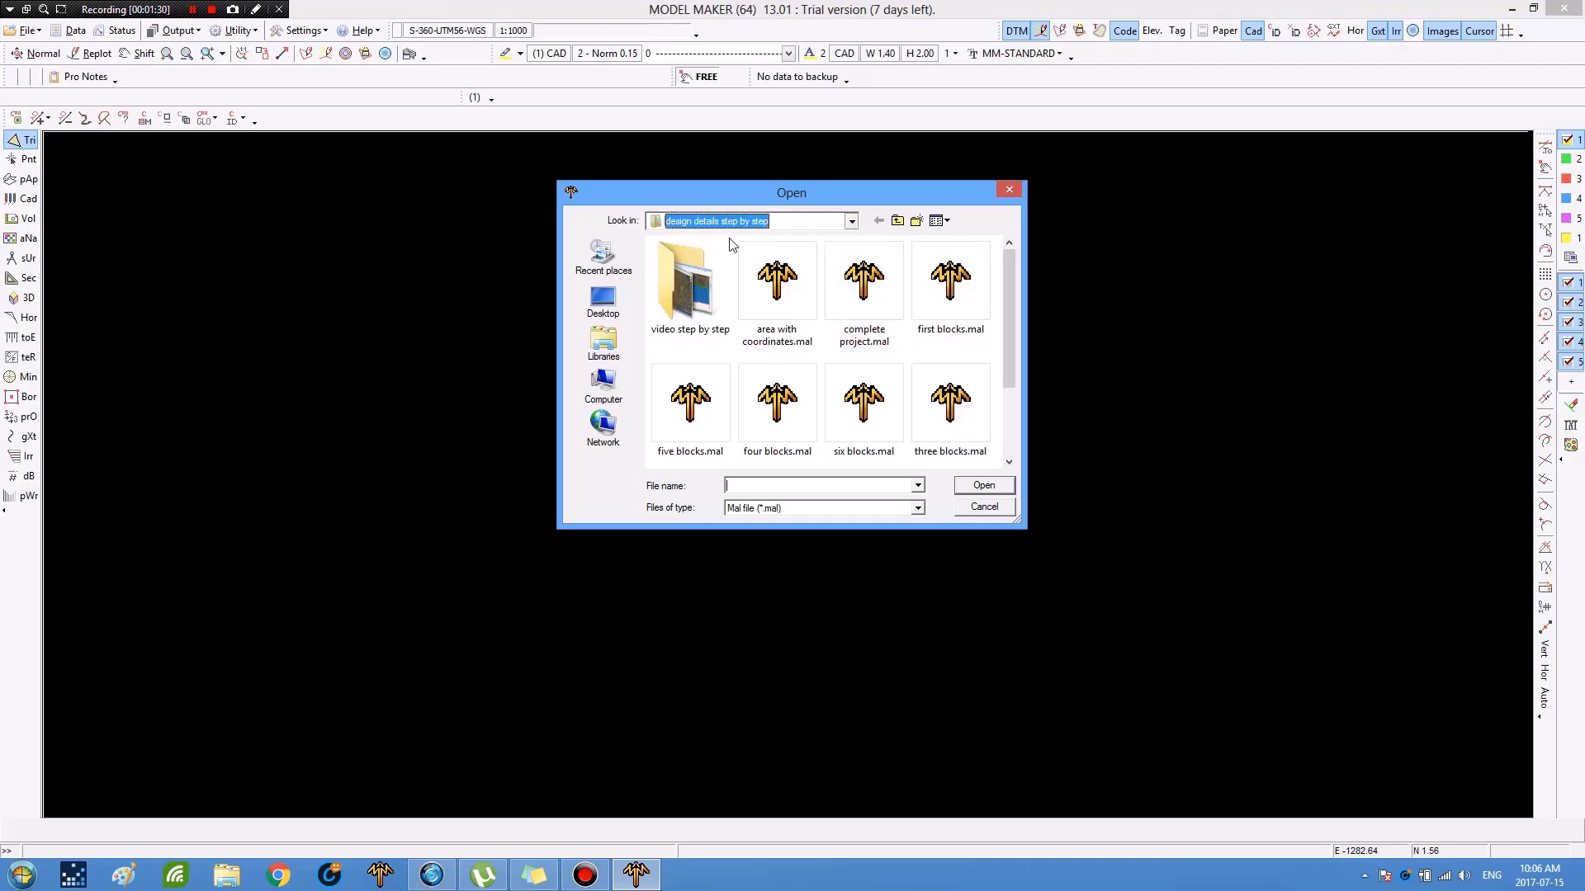
pyautogui.hotkey('alt', 'Down')
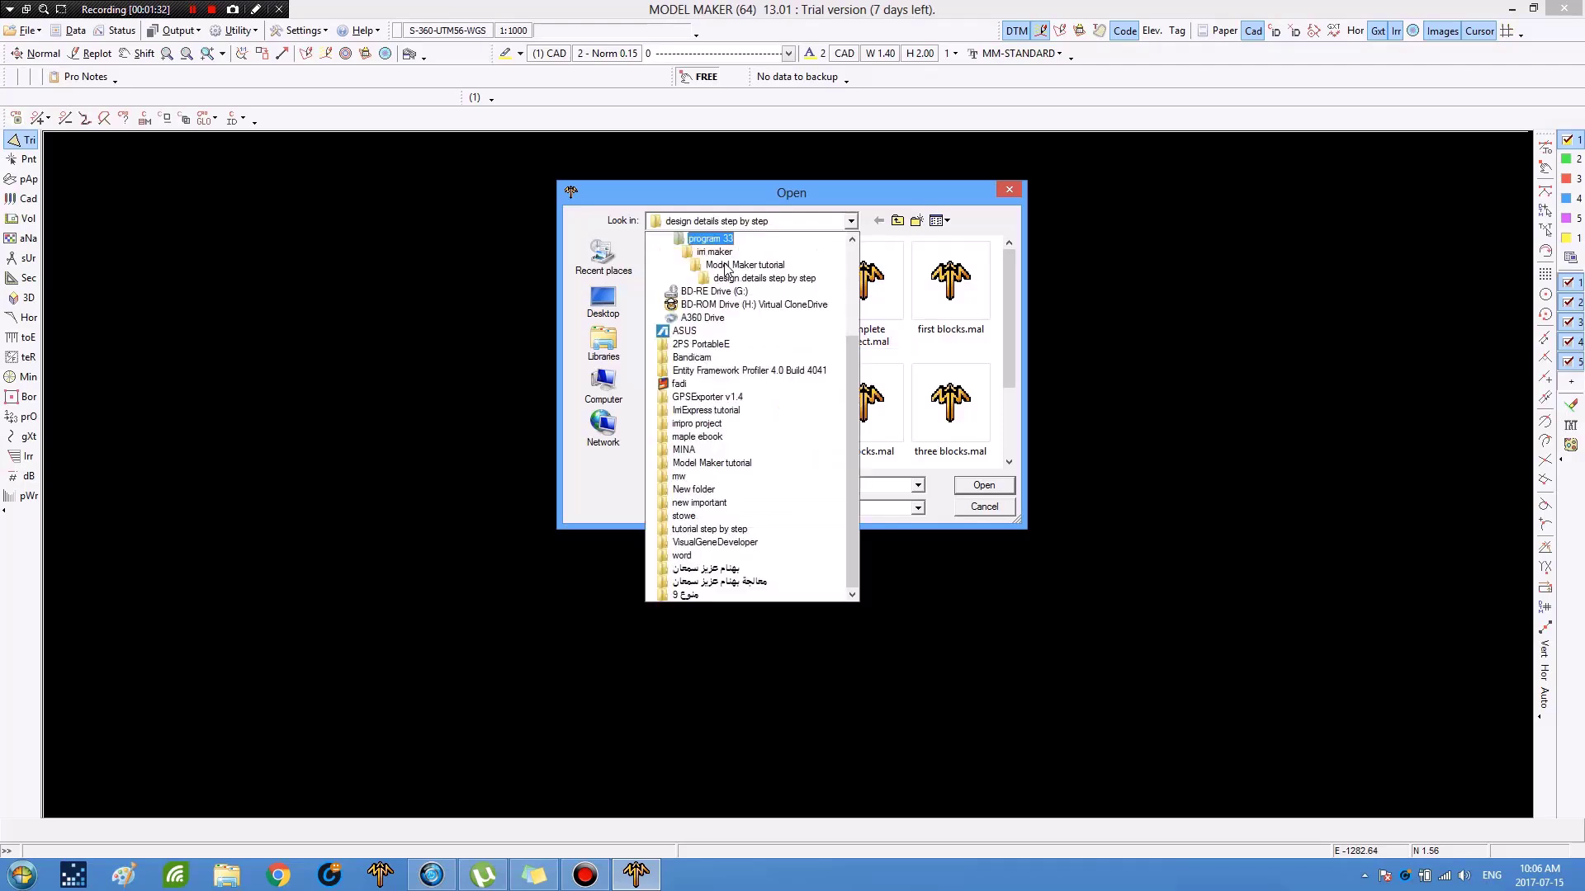
pyautogui.press('Down')
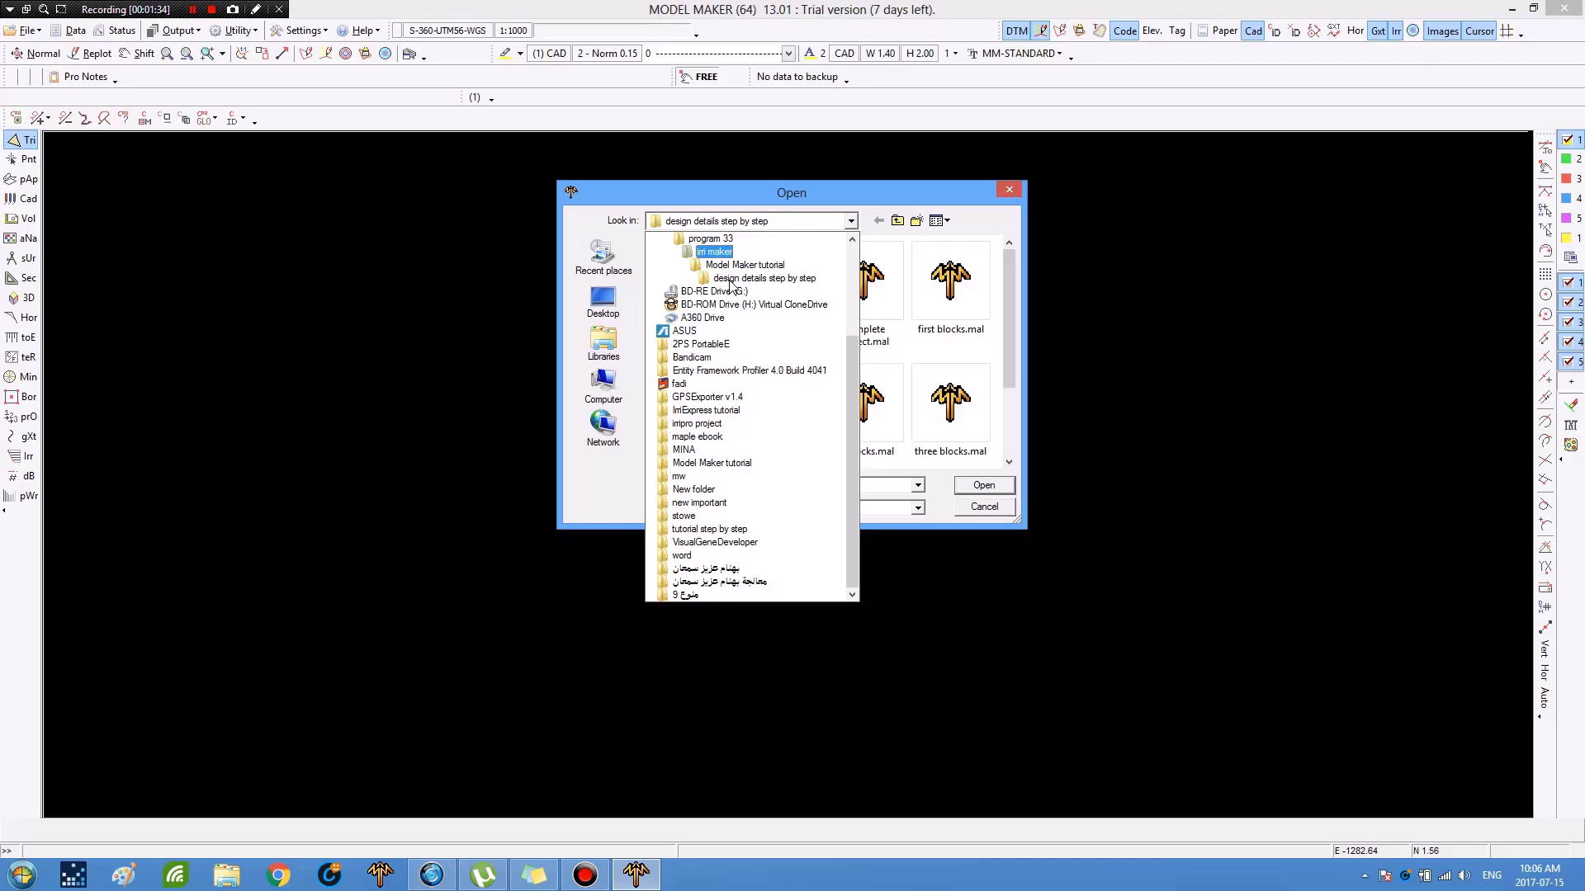
pyautogui.press('Down')
pyautogui.press('Down')
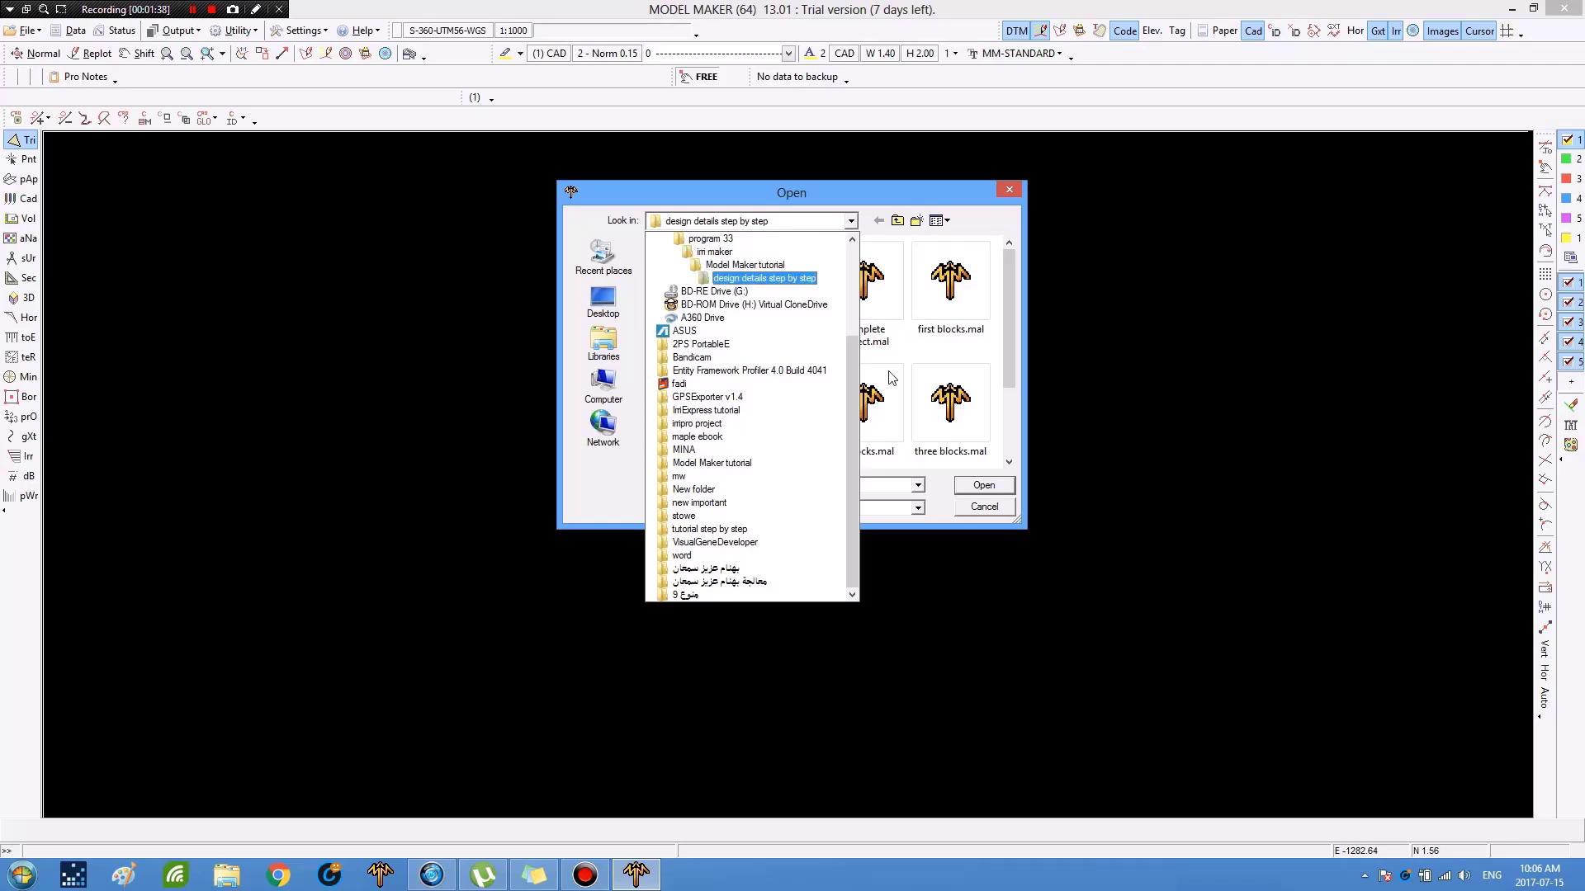
pyautogui.press('Return')
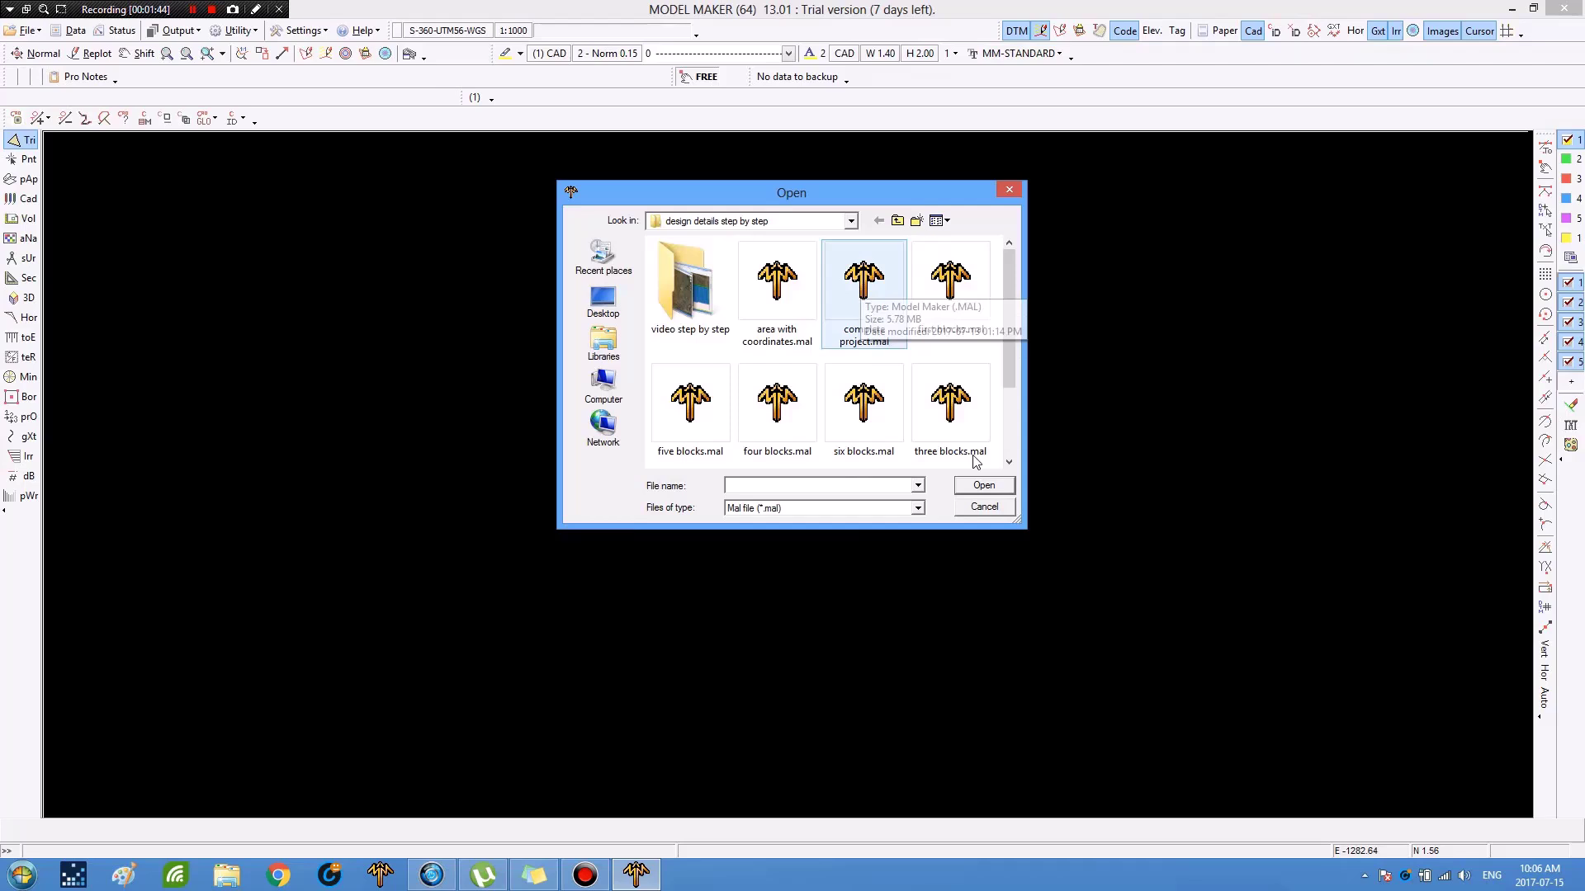
pyautogui.click(864, 284)
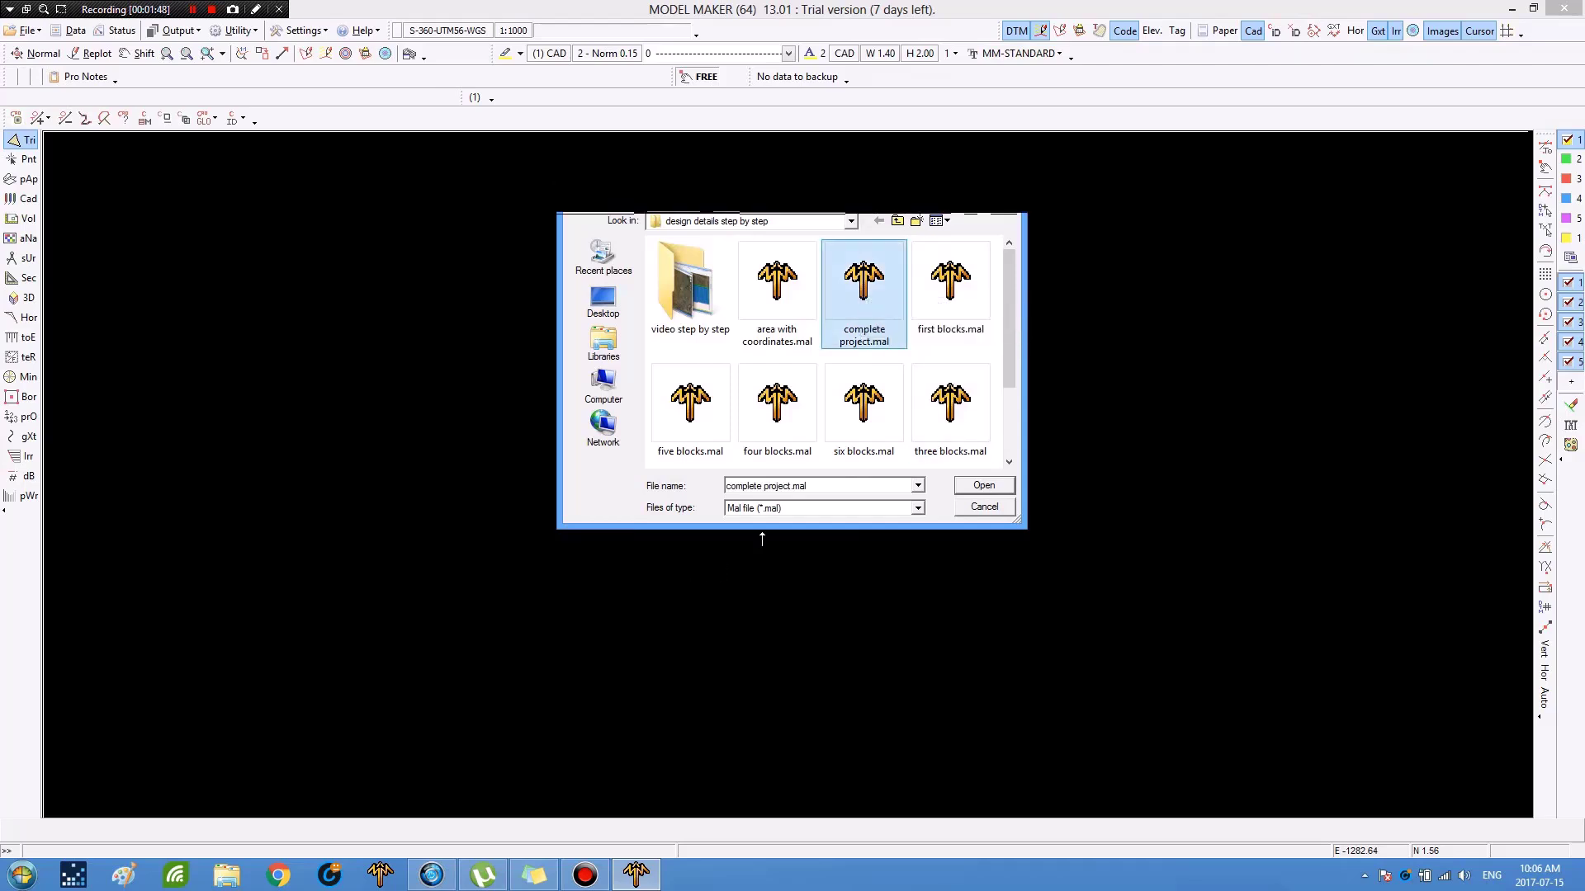
pyautogui.press('Return')
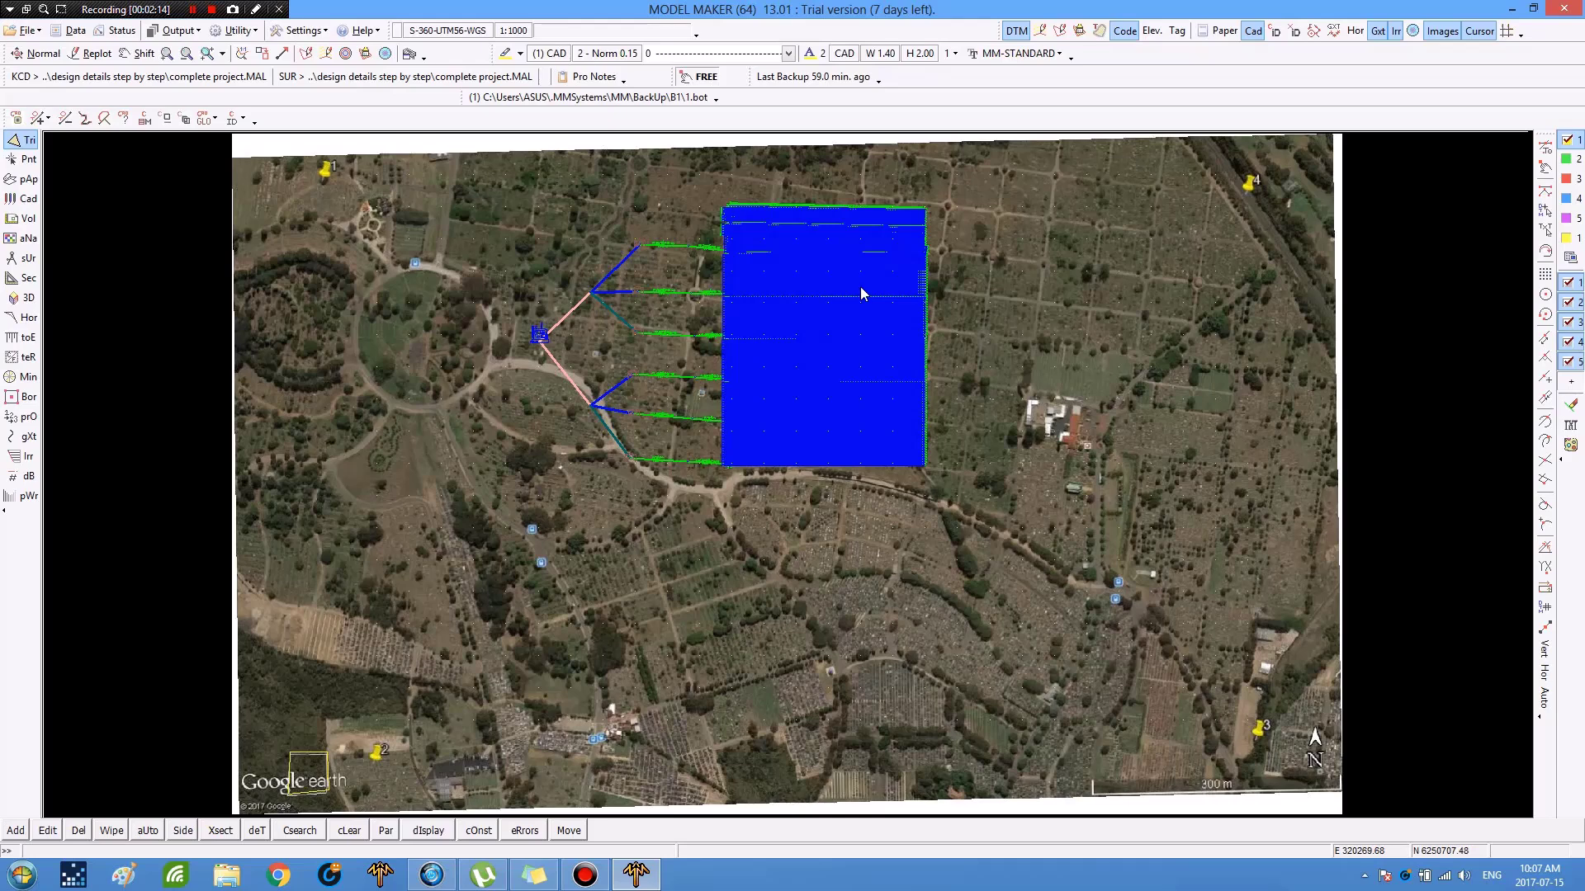
# - Open the pivot manager of the irrigation module for project 1 and add a new pivot
pyautogui.click(1043, 30)
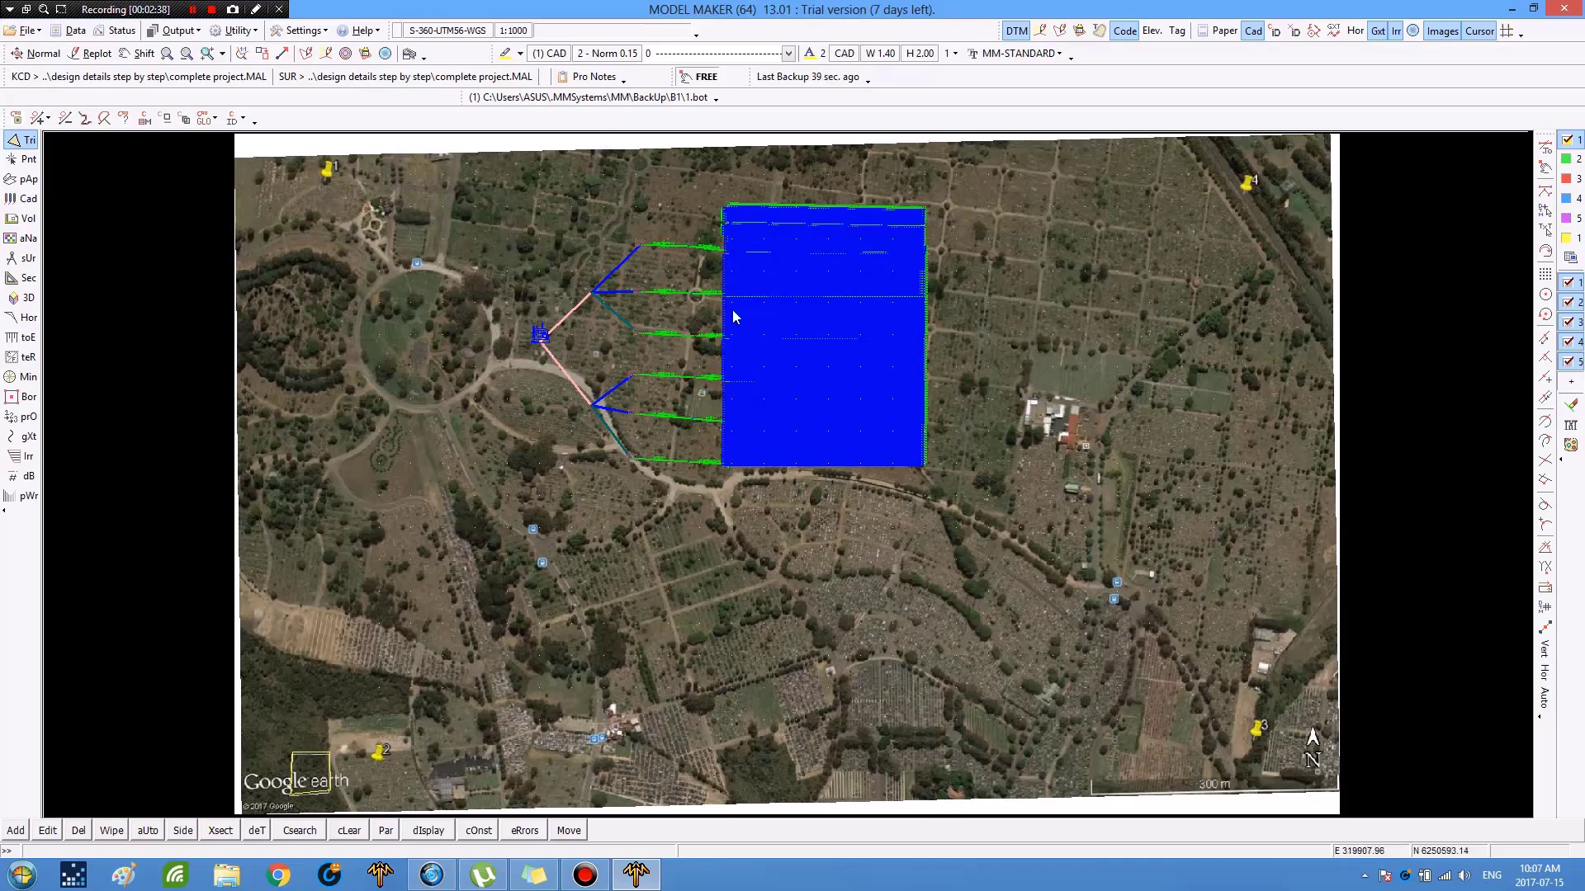
pyautogui.press('a')
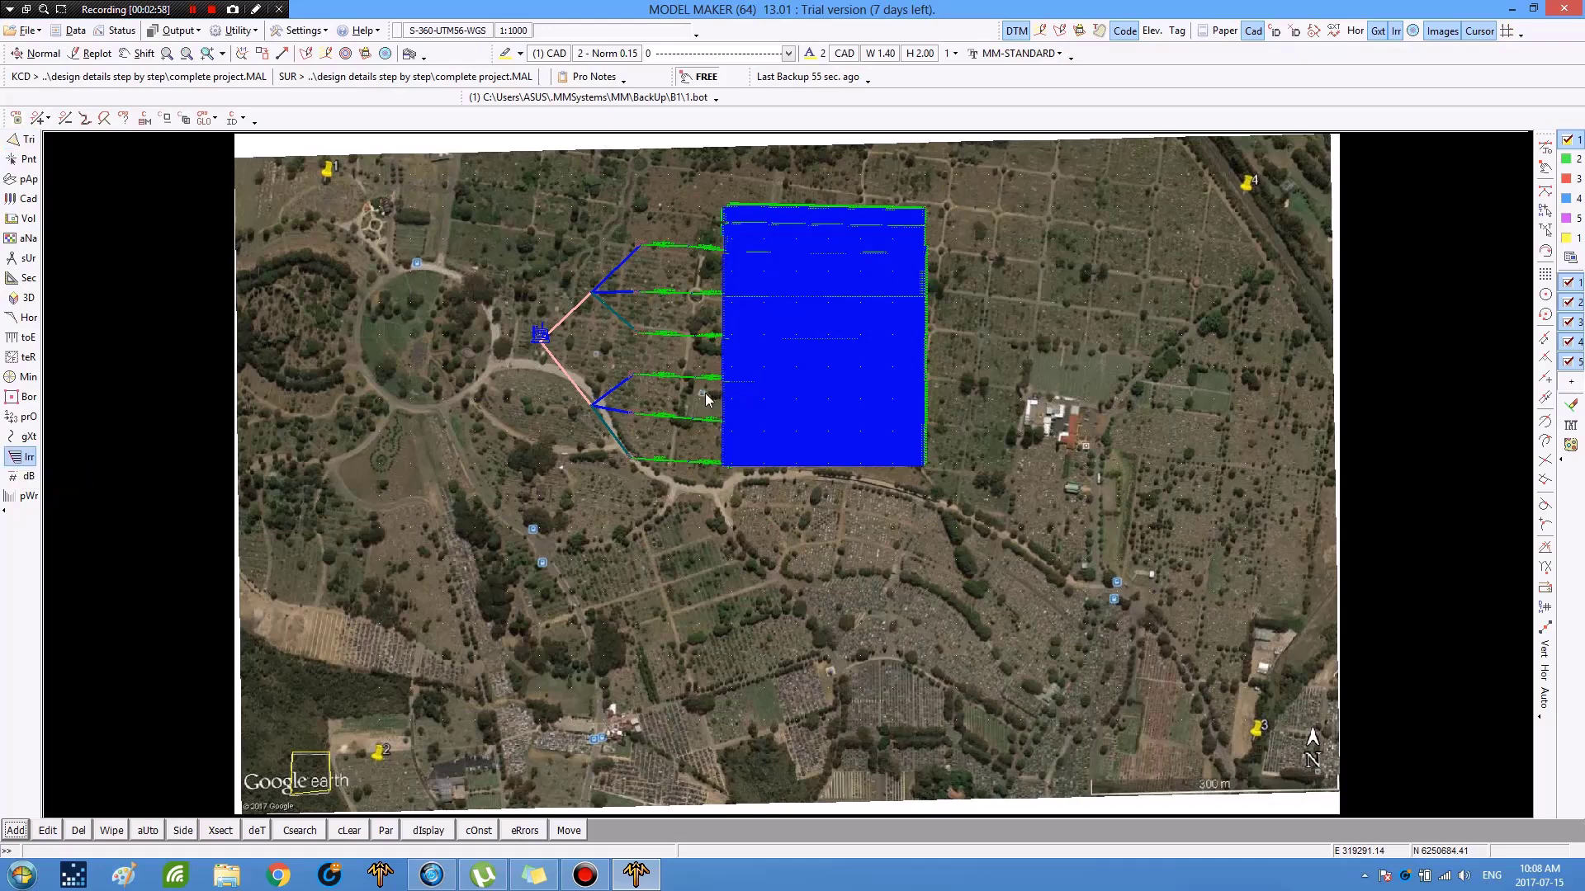
pyautogui.click(869, 380)
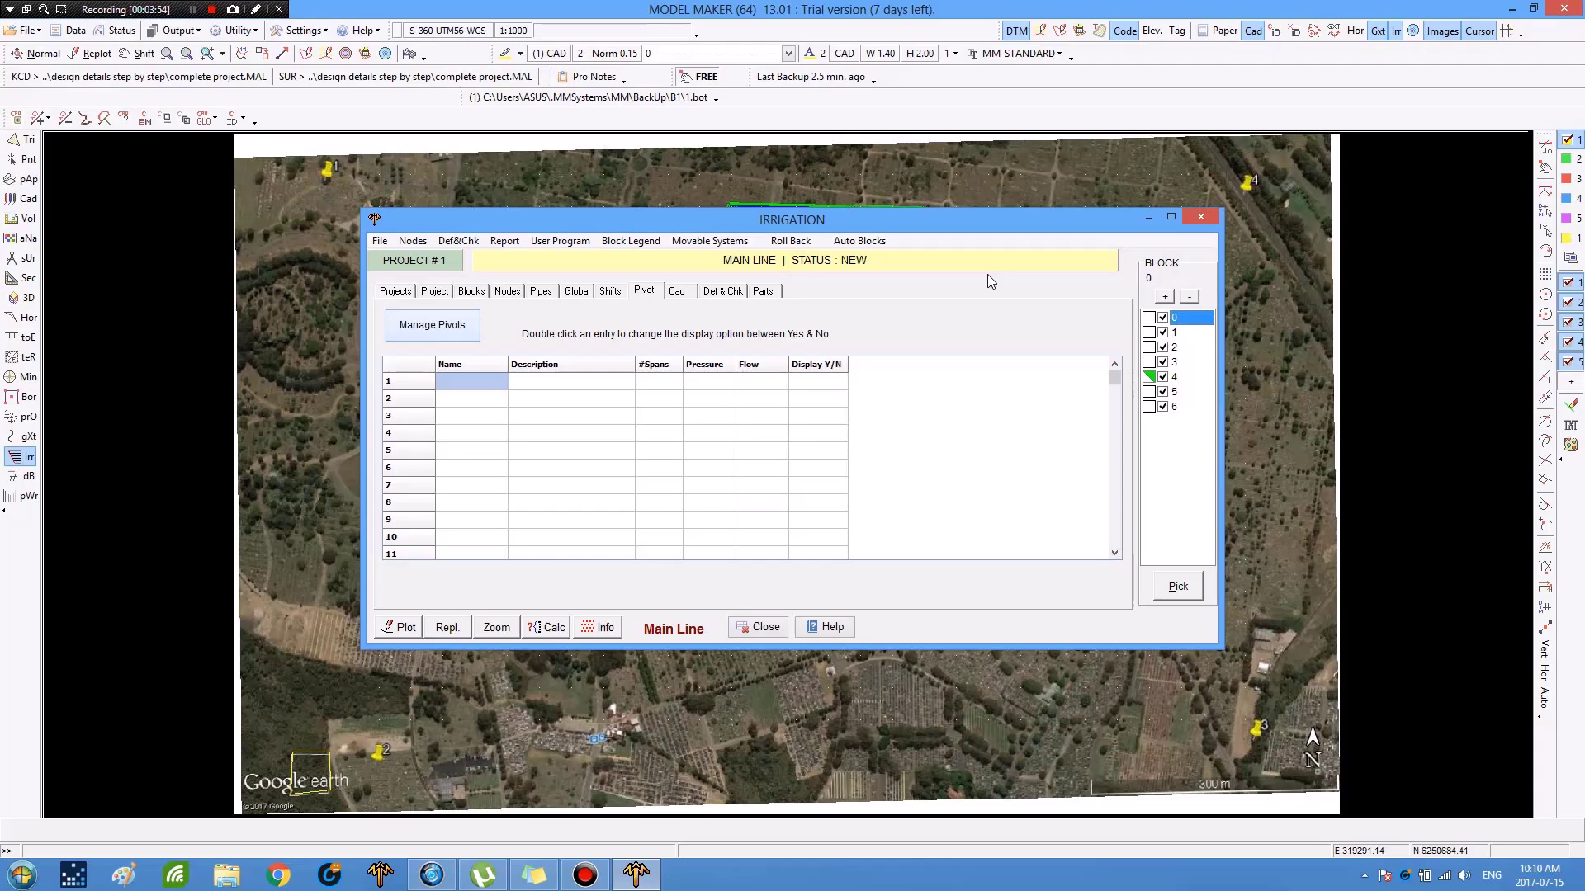
pyautogui.press('Escape')
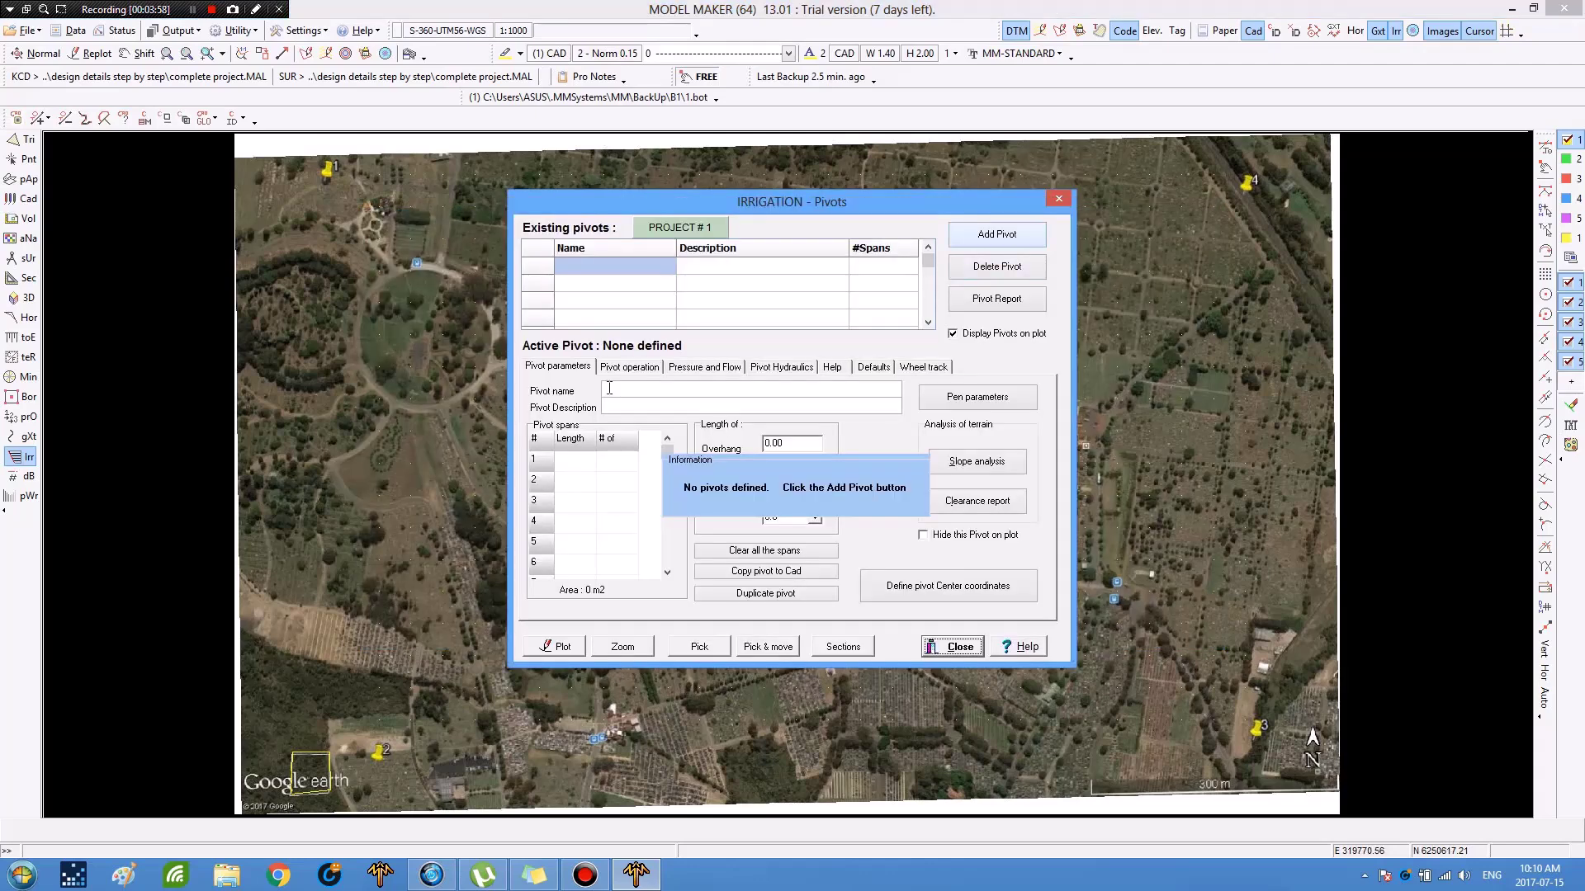
pyautogui.press('Return')
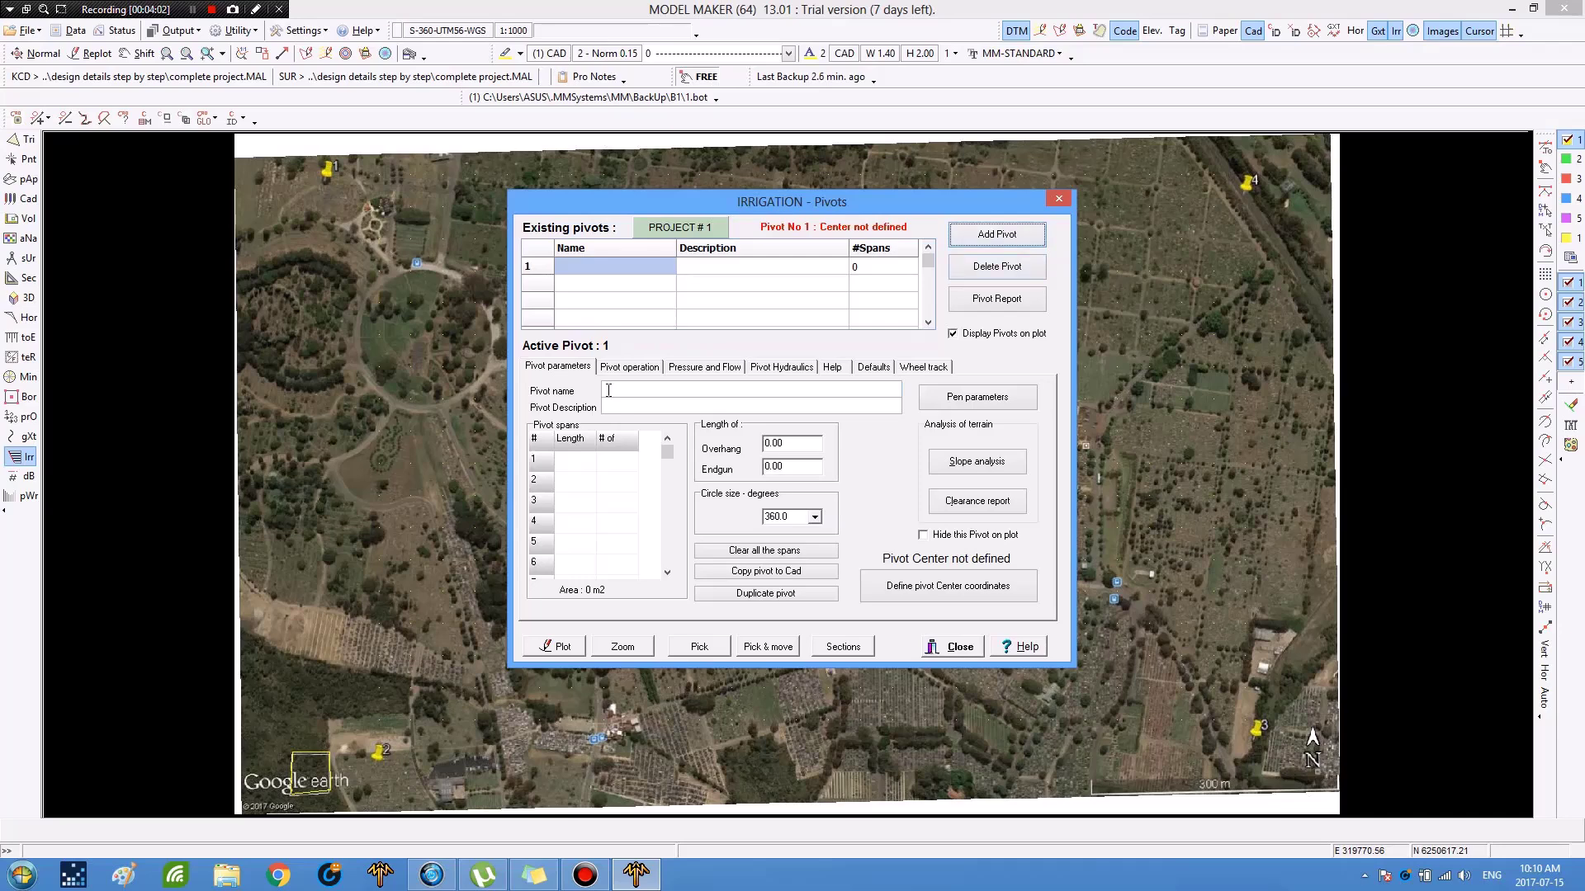
# - Name the new pivot "pivot" and give it the description "pivot1"
pyautogui.click(608, 390)
pyautogui.write('pi')
pyautogui.write('vot')
pyautogui.click(604, 405)
pyautogui.write('piv')
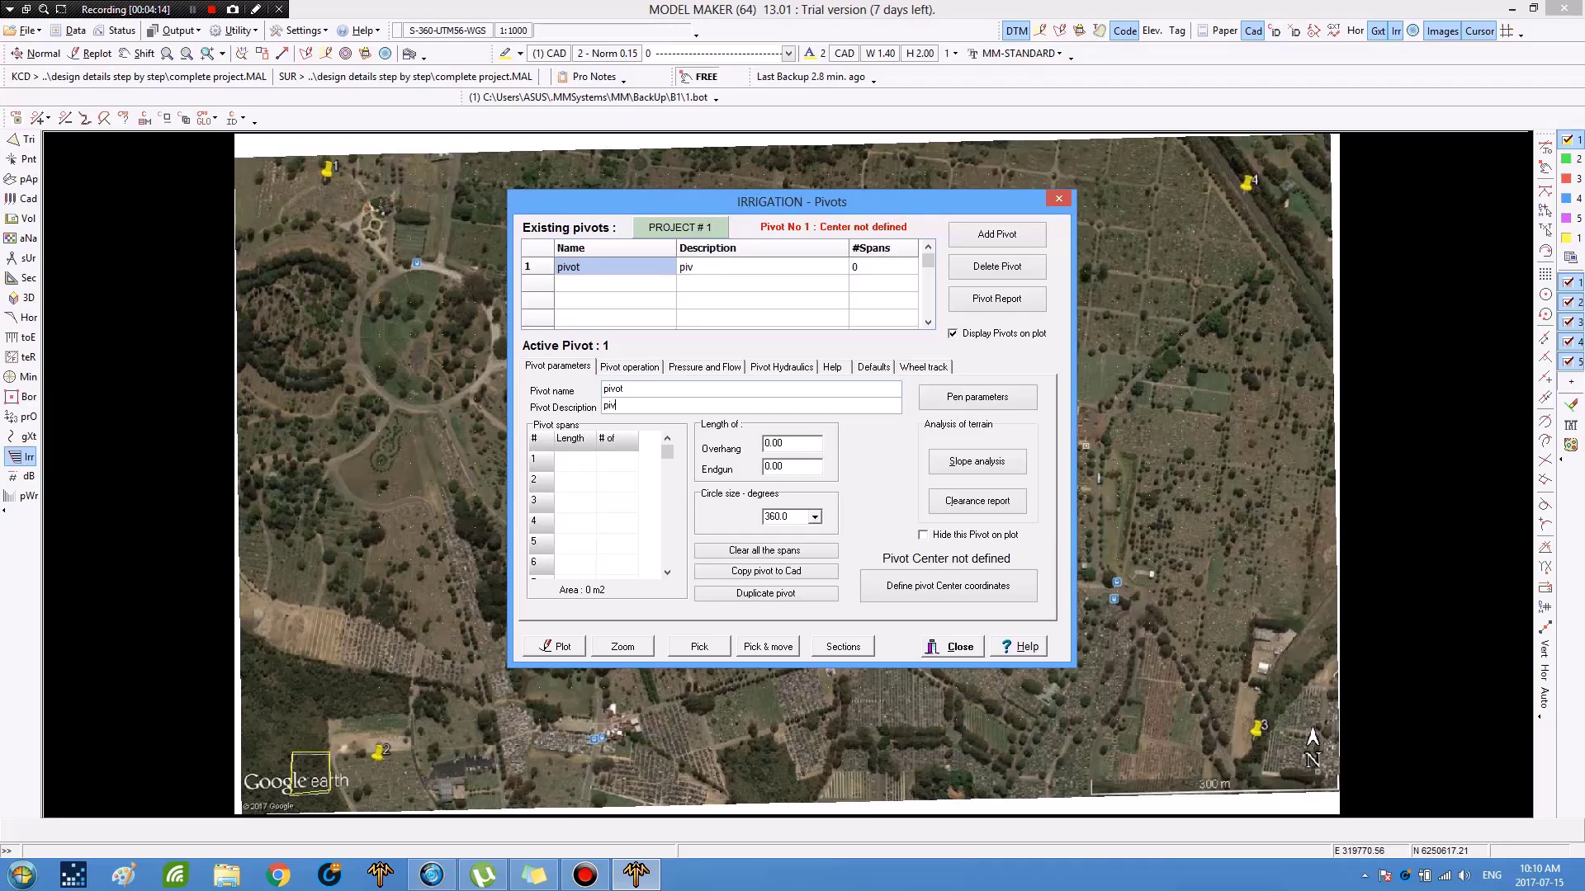
pyautogui.write('ot1')
# - Define eight pivot spans of 20 m each, with a 10 m overhang and a 10 m endgun length
pyautogui.click(560, 462)
pyautogui.write('20')
pyautogui.write('8')
pyautogui.click(764, 447)
pyautogui.write('1')
pyautogui.write('0')
pyautogui.doubleClick(775, 466)
pyautogui.hotkey('ctrl', 'a')
pyautogui.write('10')
# - Place the pivot center in the open area southwest of the blue blocks and create a valve at that point
pyautogui.click(932, 593)
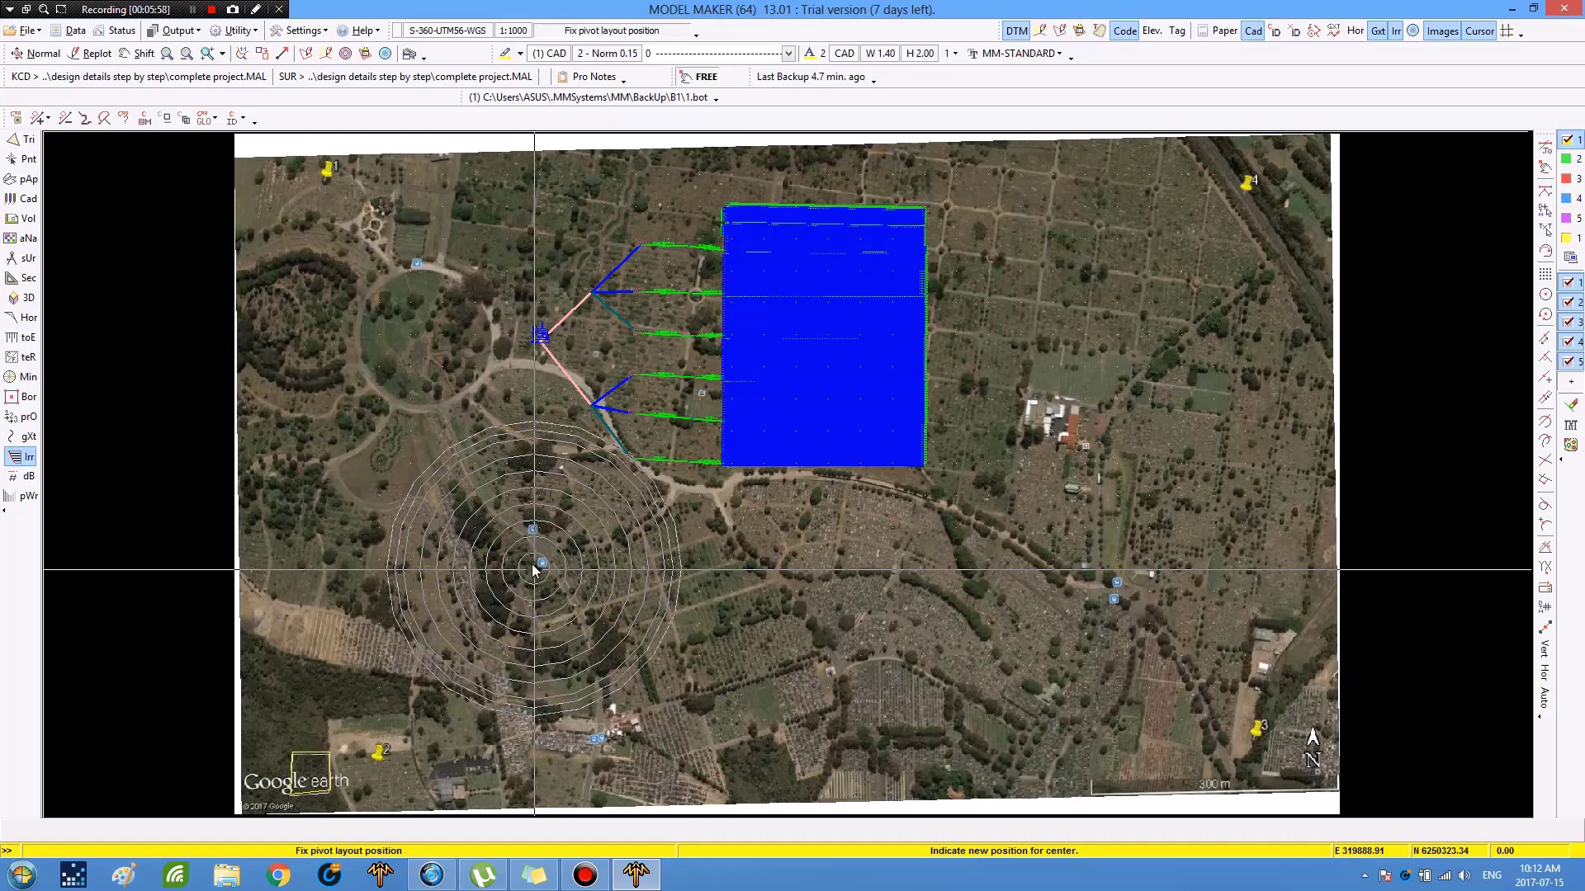
pyautogui.rightClick(754, 459)
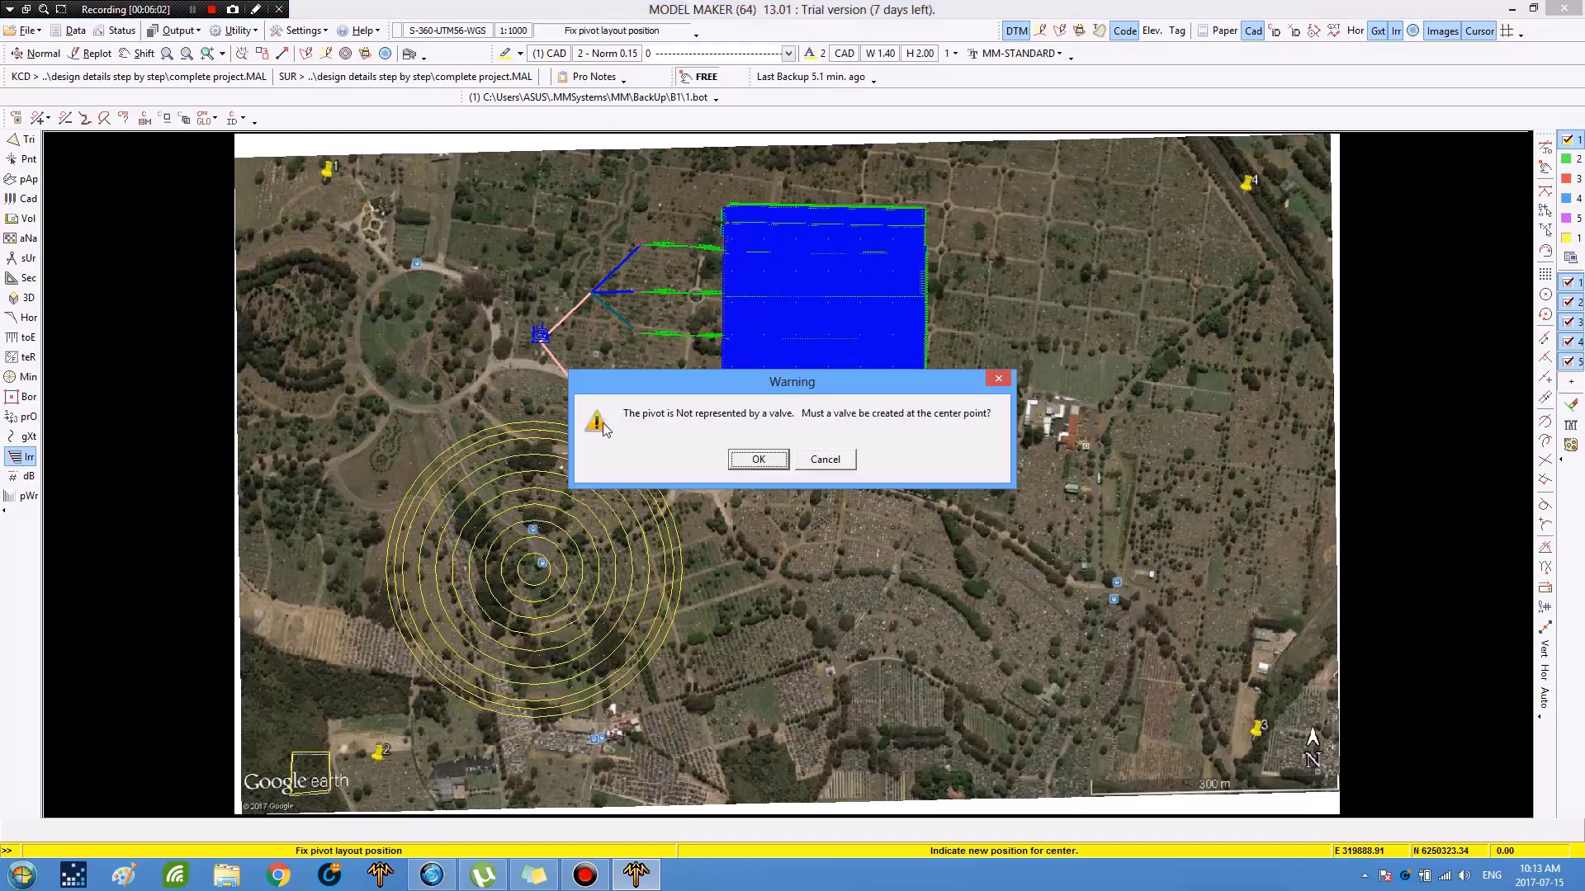
pyautogui.press('Return')
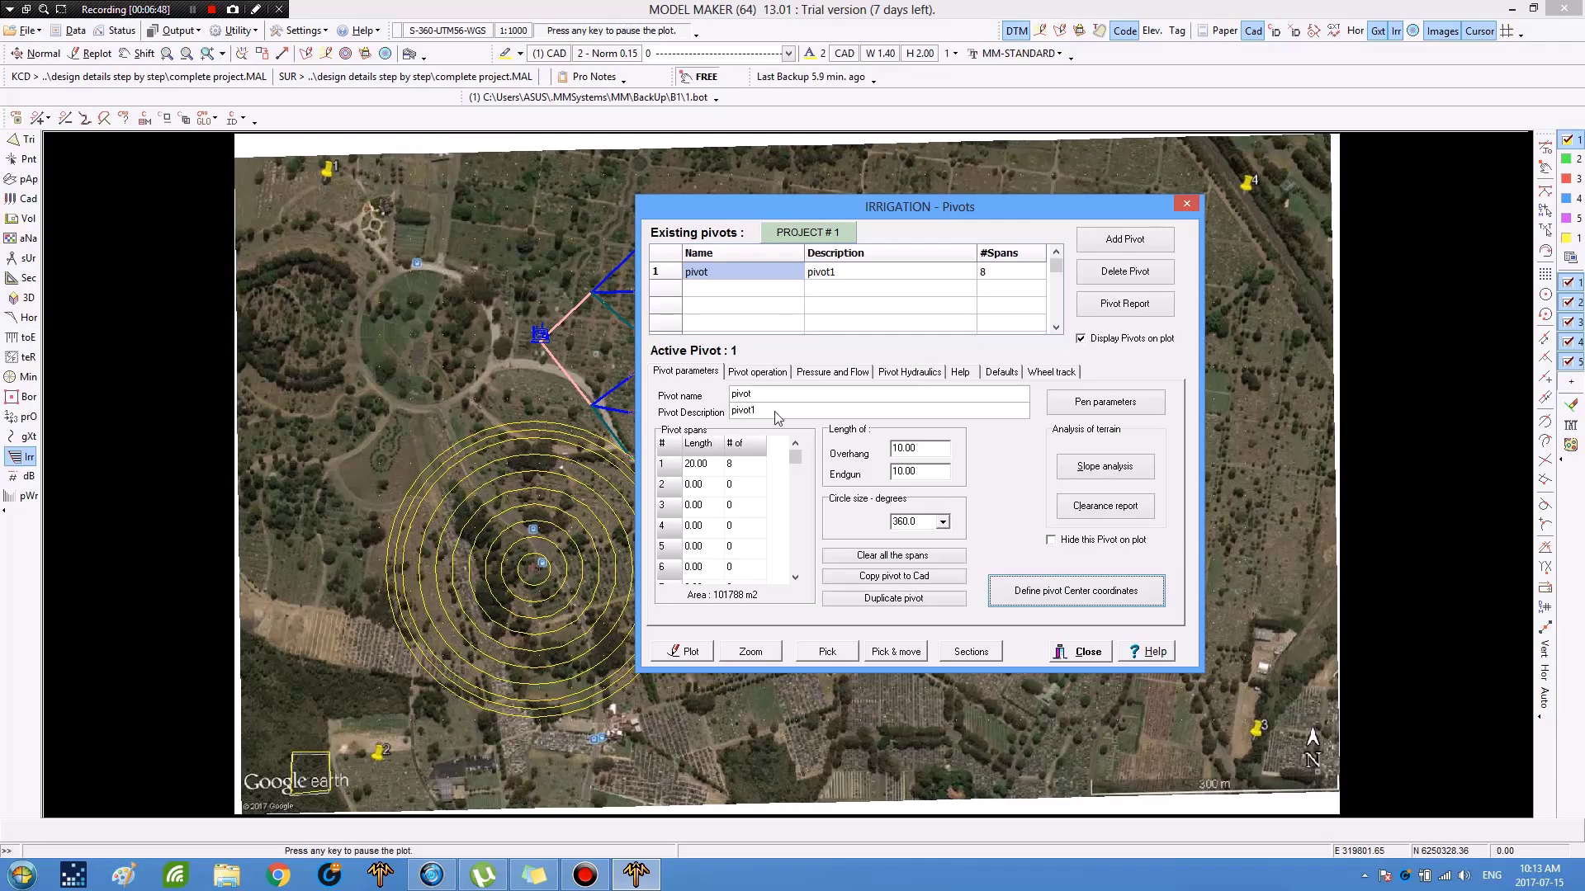
# - Set the pivot's operating time to 6 hours per day and its efficiency to 100 %
pyautogui.hotkey('ctrl', 'Tab')
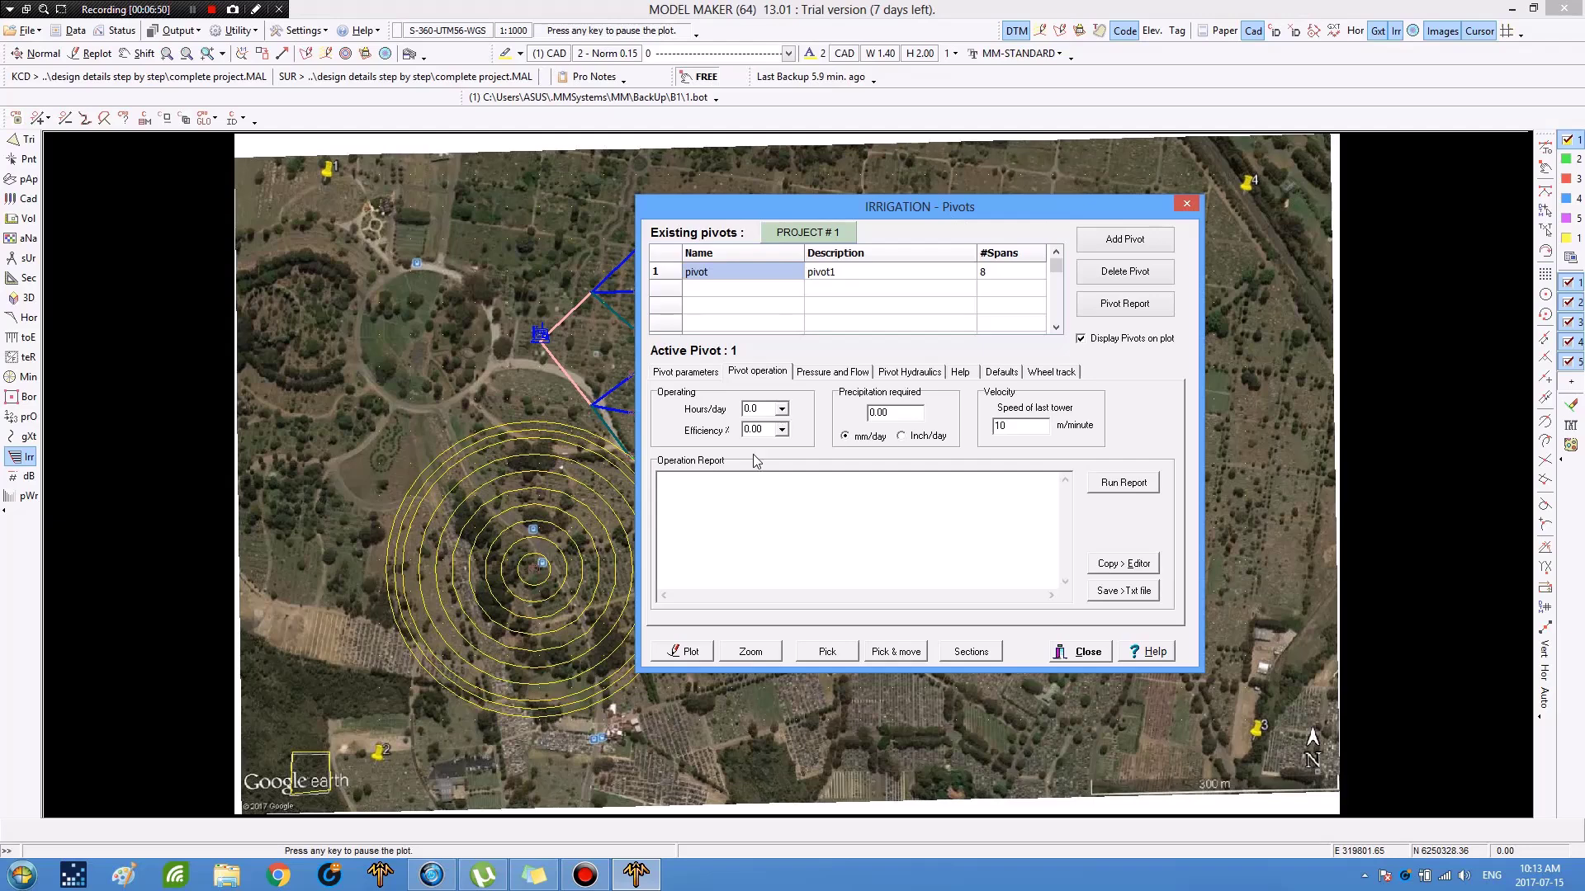
pyautogui.hotkey('alt', 'Down')
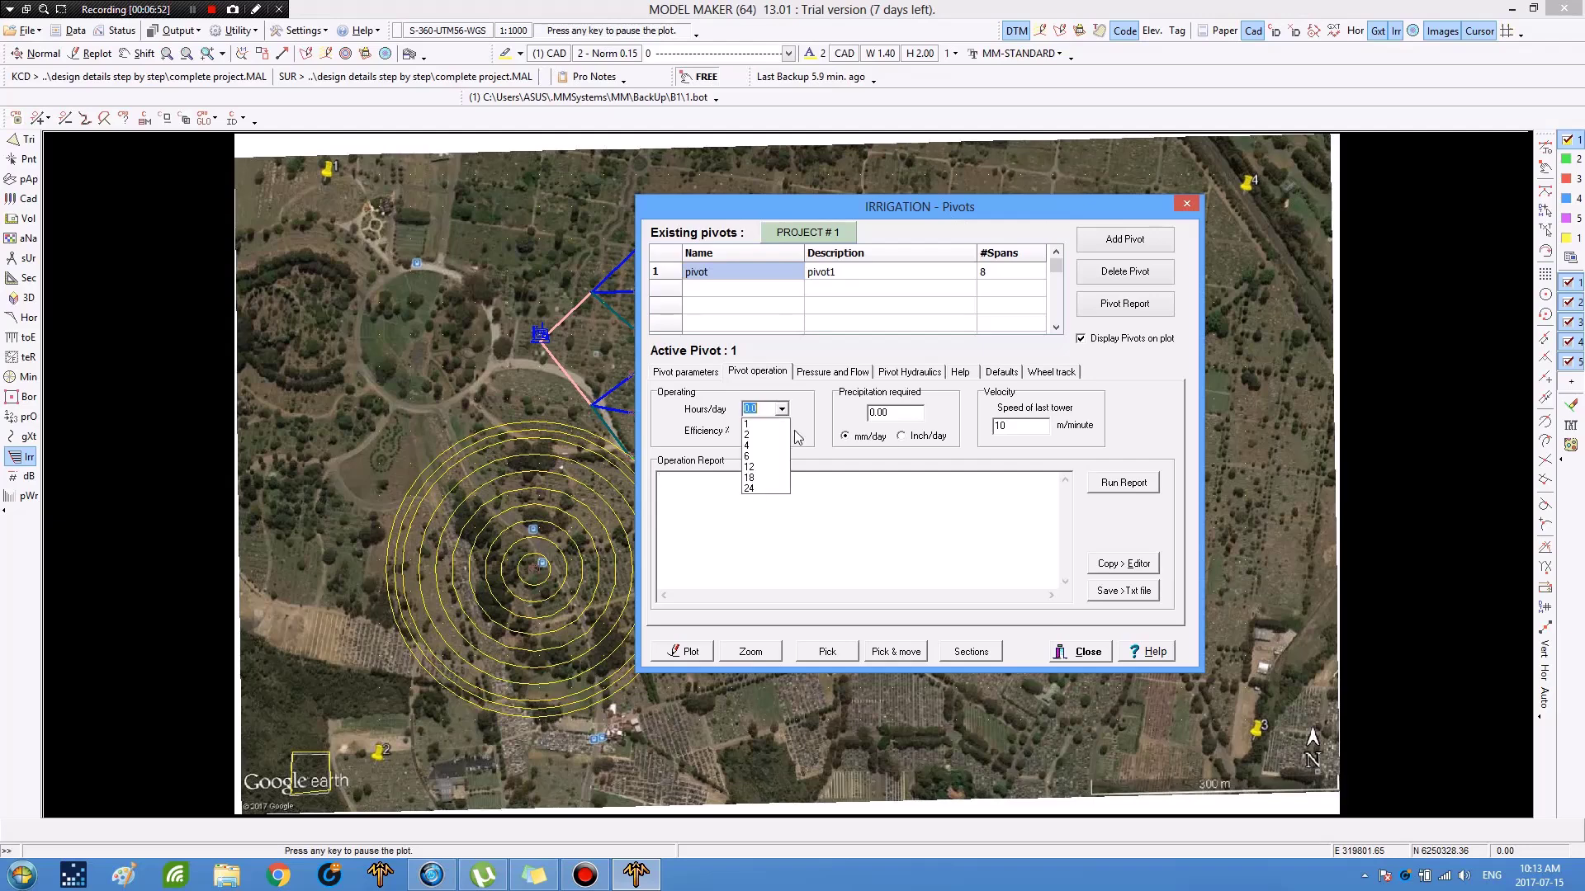
pyautogui.click(763, 455)
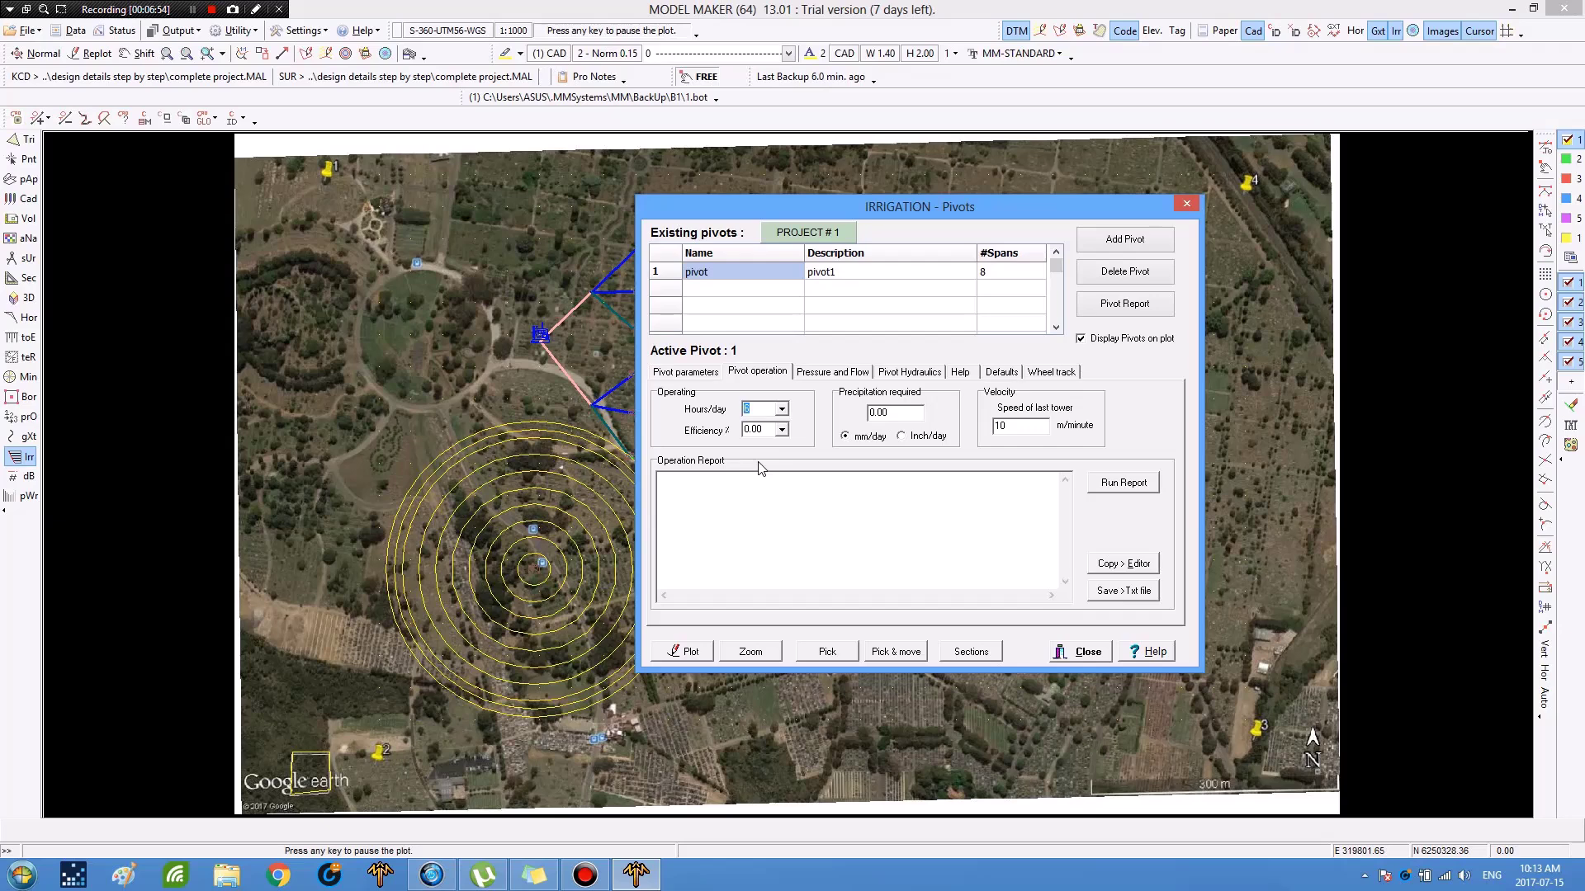
pyautogui.press('Tab')
pyautogui.hotkey('alt', 'Down')
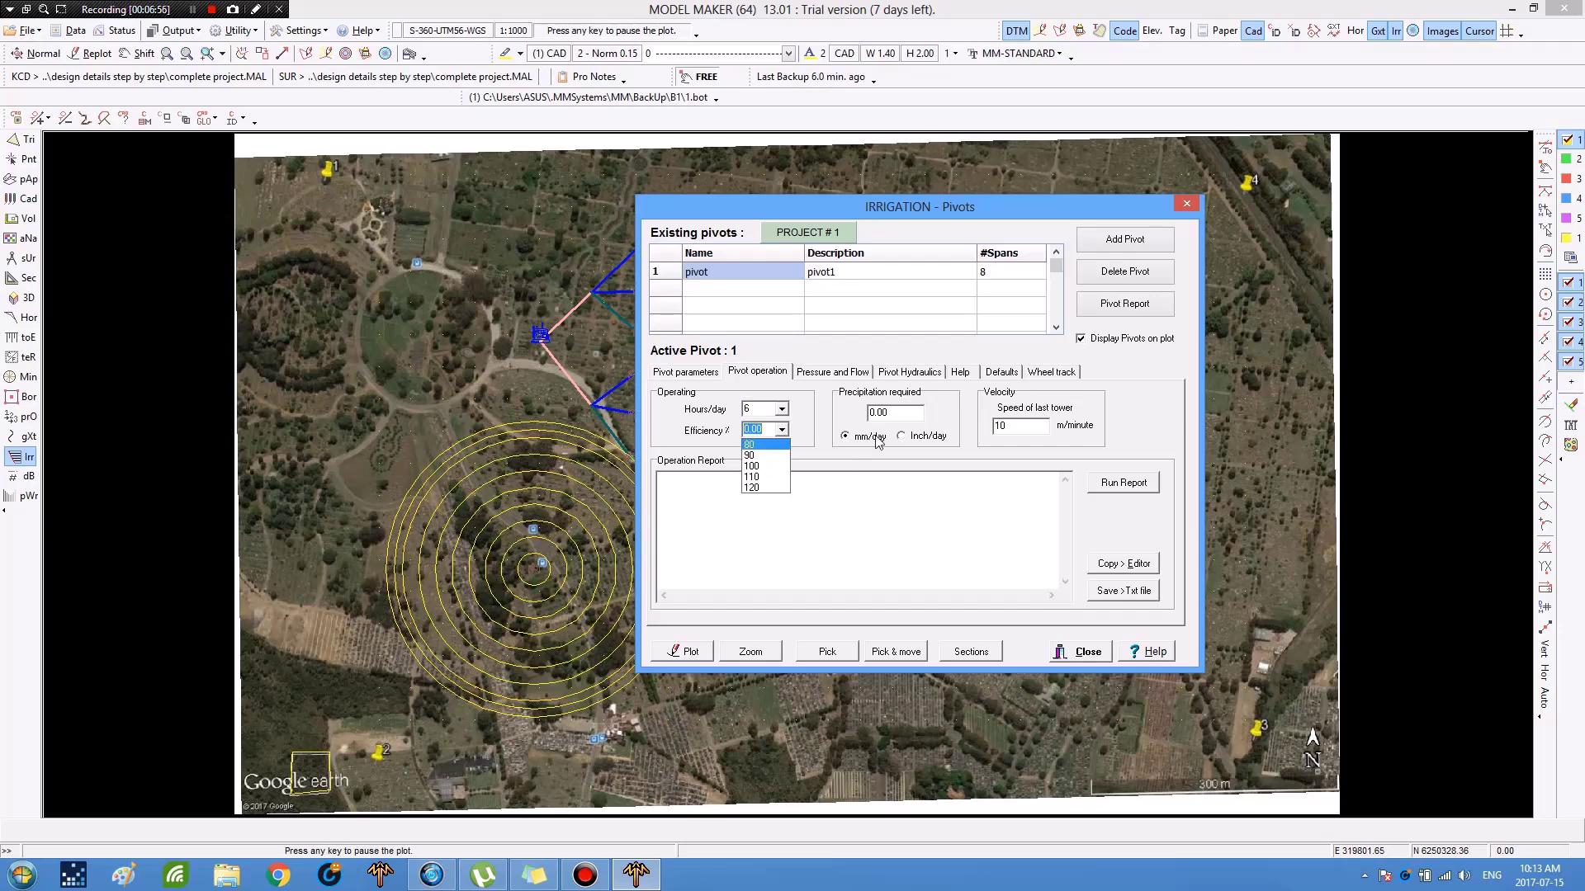
pyautogui.press('Down')
pyautogui.press('Down')
pyautogui.press('Return')
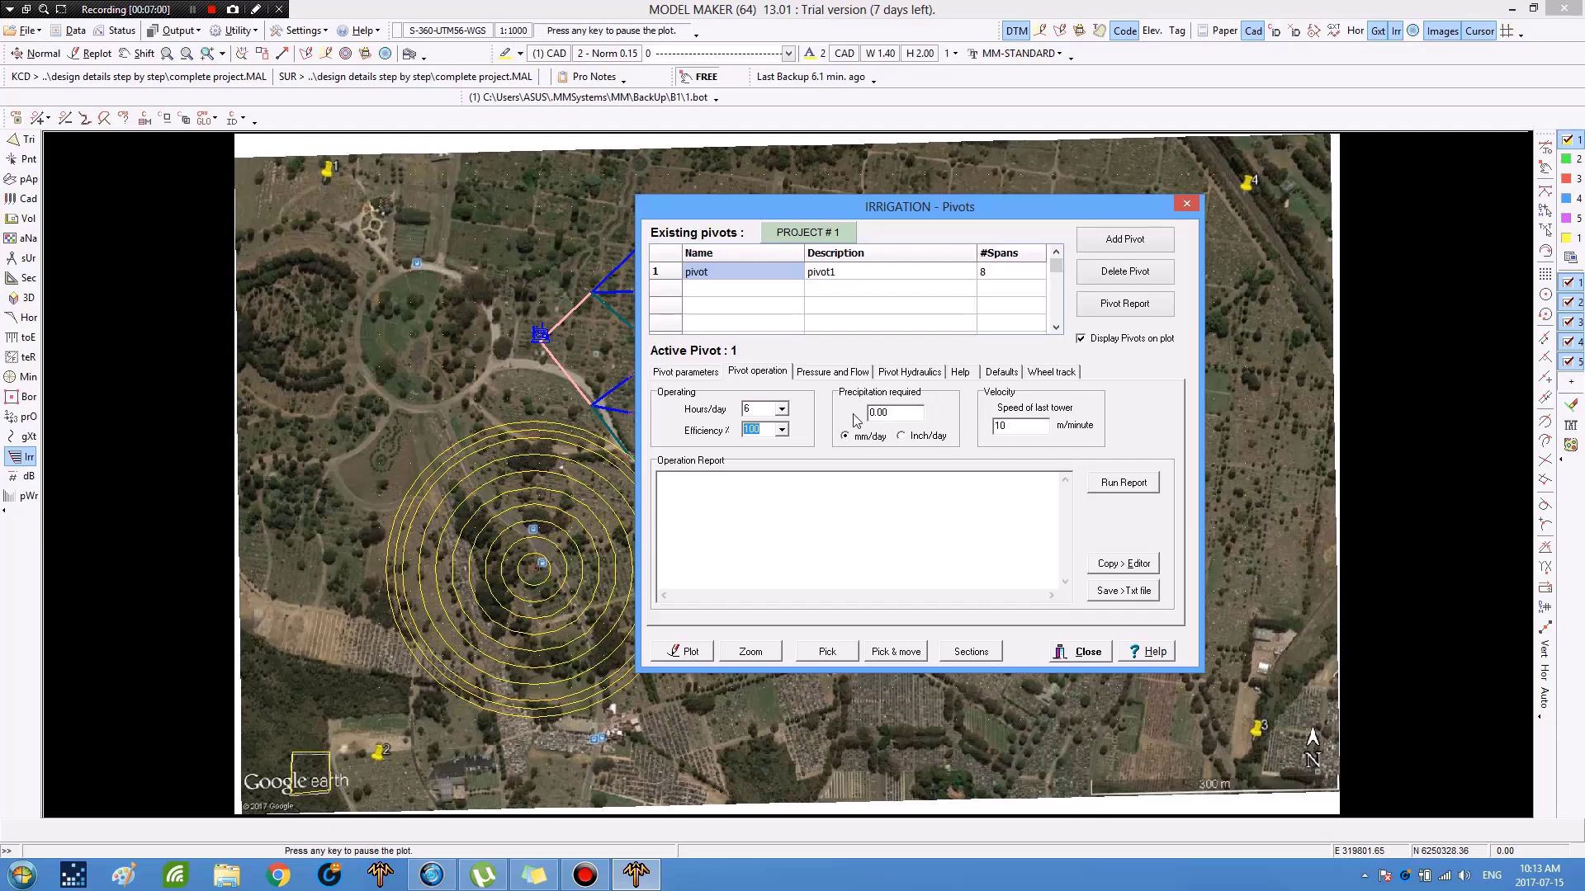
# - Set the required precipitation to 10 mm/day and run the pivot's operation report
pyautogui.click(896, 412)
pyautogui.moveTo(888, 411); pyautogui.dragTo(862, 425)
pyautogui.write('10')
pyautogui.press('Return')
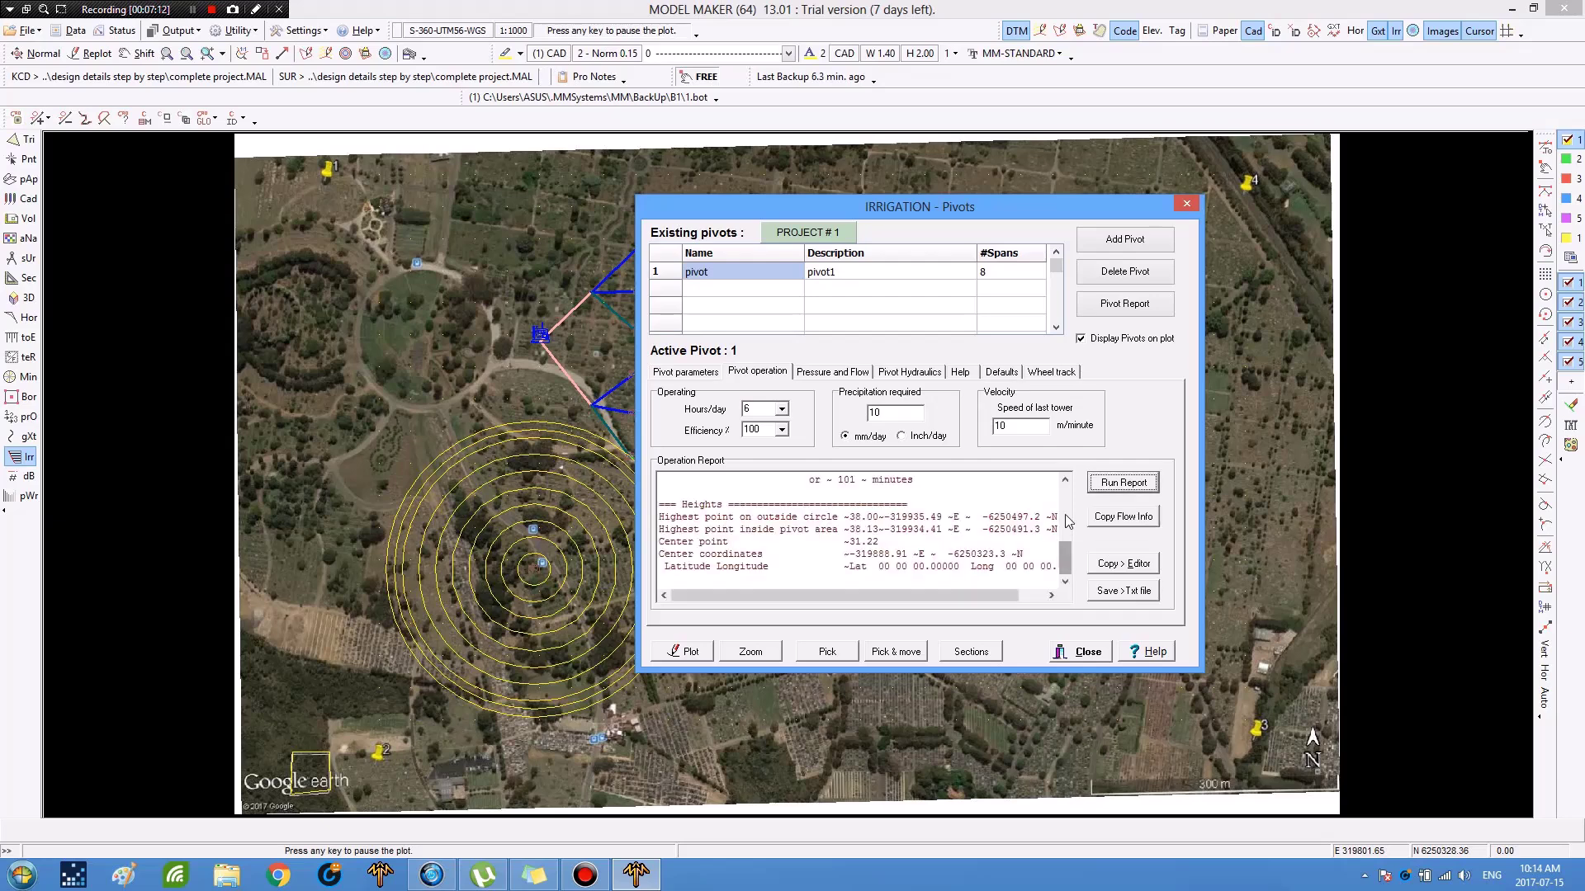
# - Examine the flow section of the operation report and select the required flow value
pyautogui.click(1065, 518)
pyautogui.scroll(1, 716, 564)
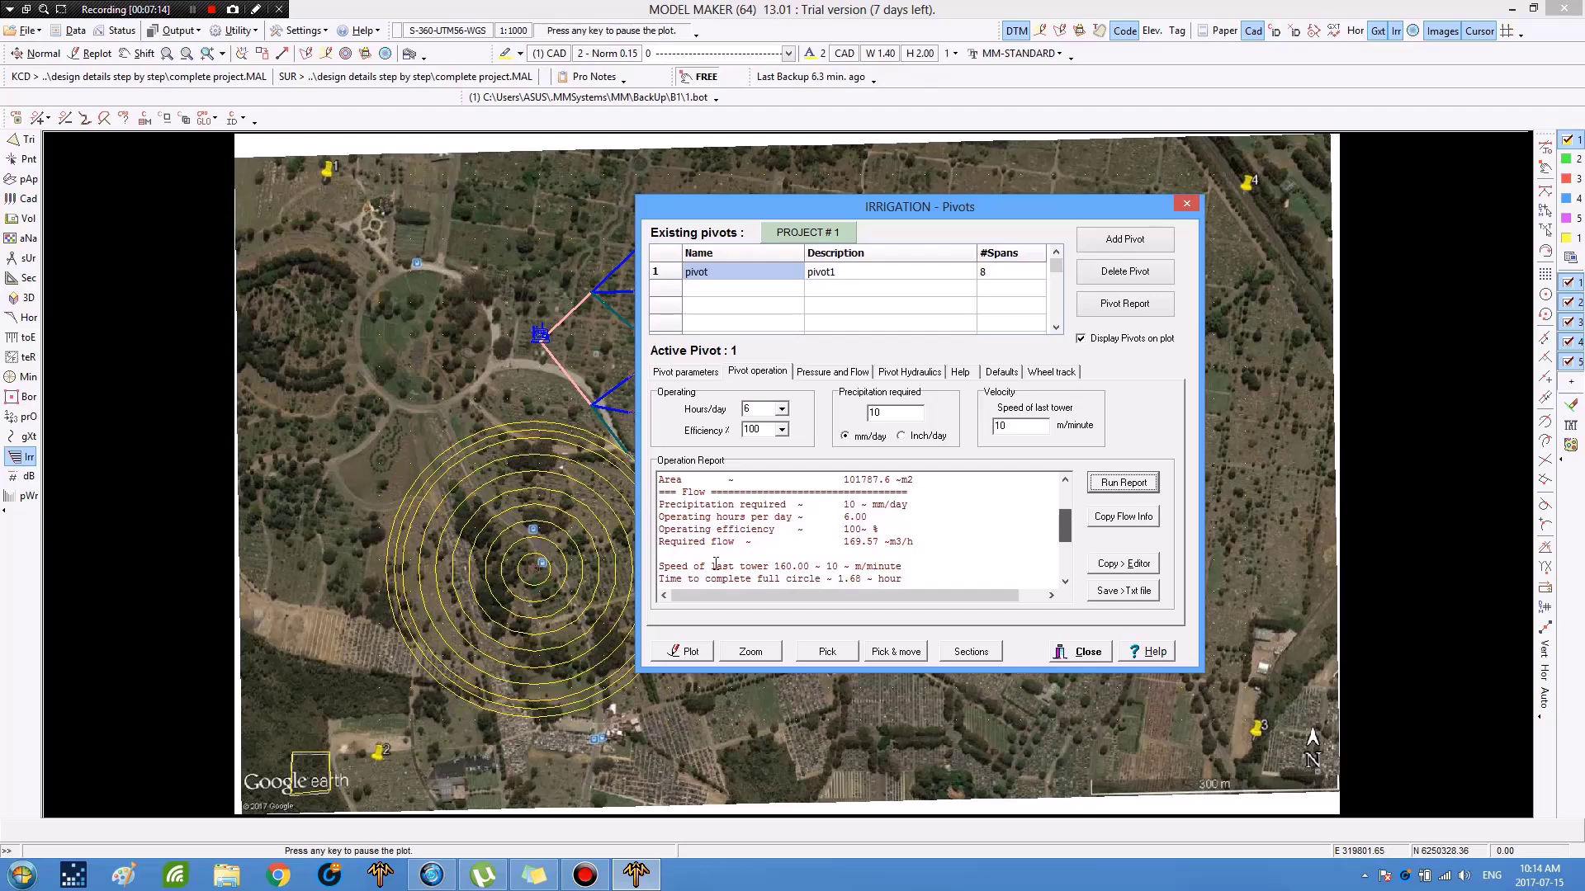
pyautogui.scroll(1, 697, 566)
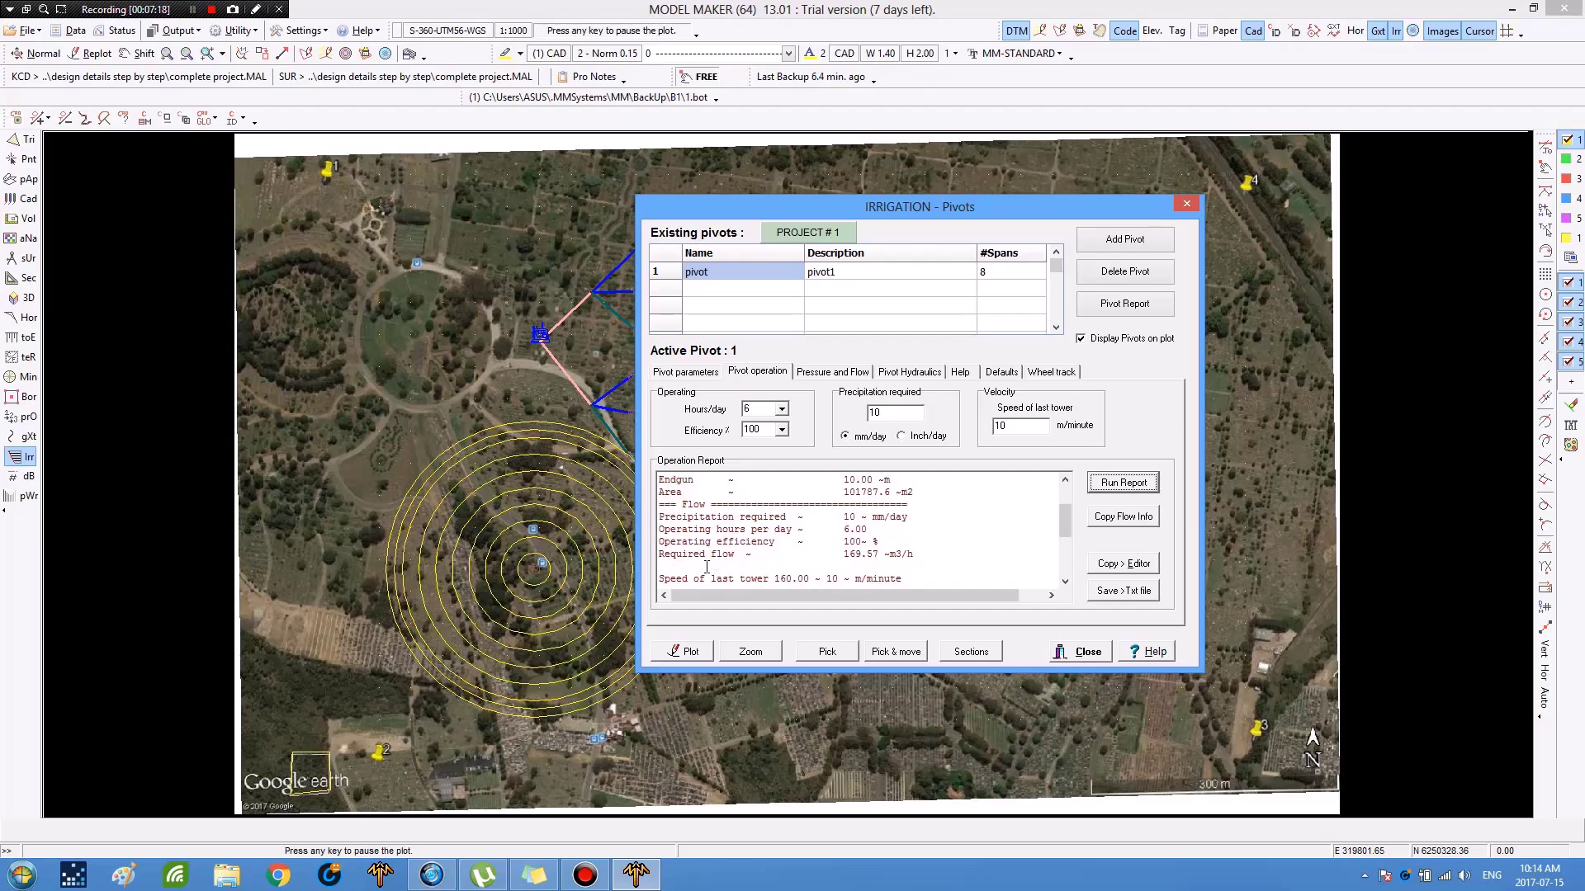
pyautogui.click(880, 555)
pyautogui.hotkey('shift', 'Right')
pyautogui.hotkey('shift', 'Right')
pyautogui.hotkey('shift', 'Right')
pyautogui.hotkey('shift', 'Right')
pyautogui.hotkey('shift', 'Right')
pyautogui.hotkey('shift', 'Right')
pyautogui.hotkey('shift', 'Right')
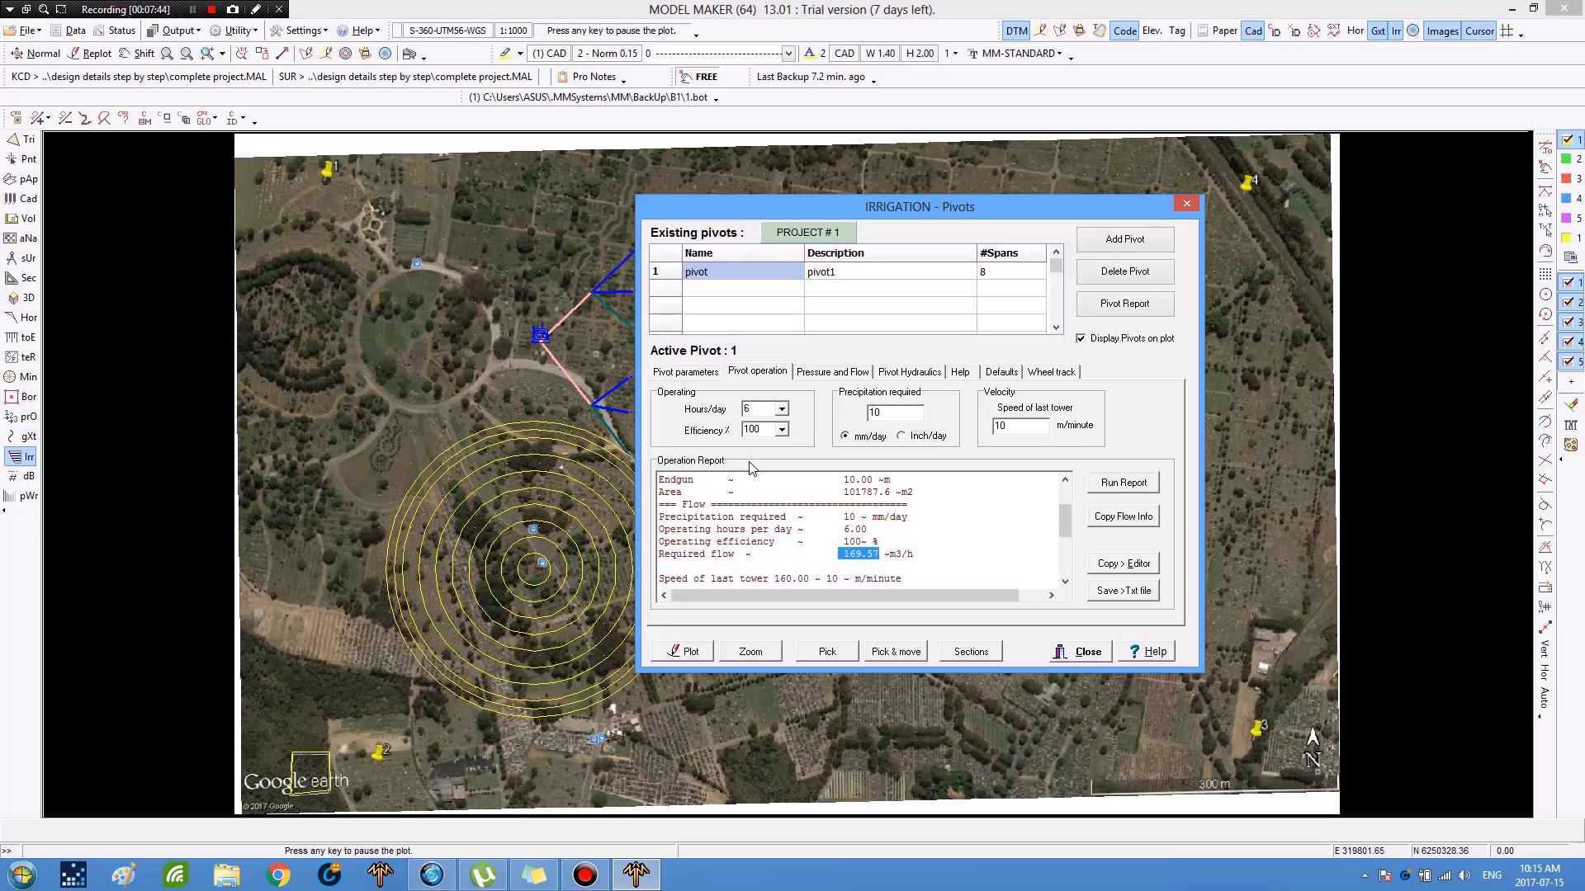
# - Set the pivot's required flow to 169.57 m3/h and pressure to 70 m, and copy both to the valve design values
pyautogui.hotkey('ctrl', 'Tab')
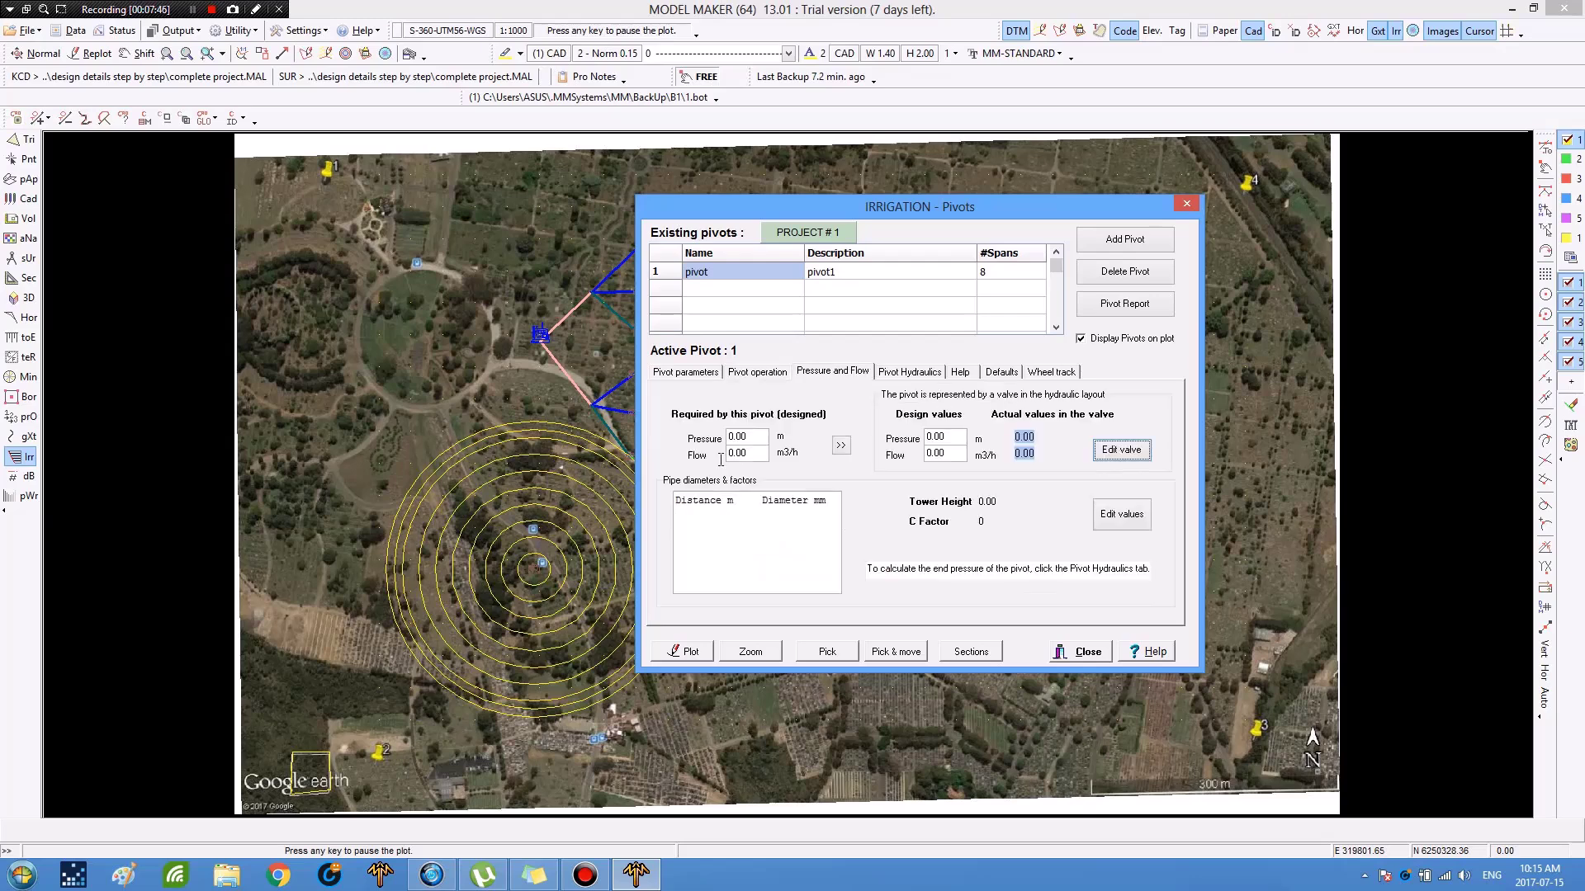
pyautogui.press('Tab')
pyautogui.write('169.57')
pyautogui.click(730, 452)
pyautogui.moveTo(746, 436); pyautogui.dragTo(734, 436)
pyautogui.hotkey('shift', 'Home')
pyautogui.write('70')
pyautogui.click(841, 447)
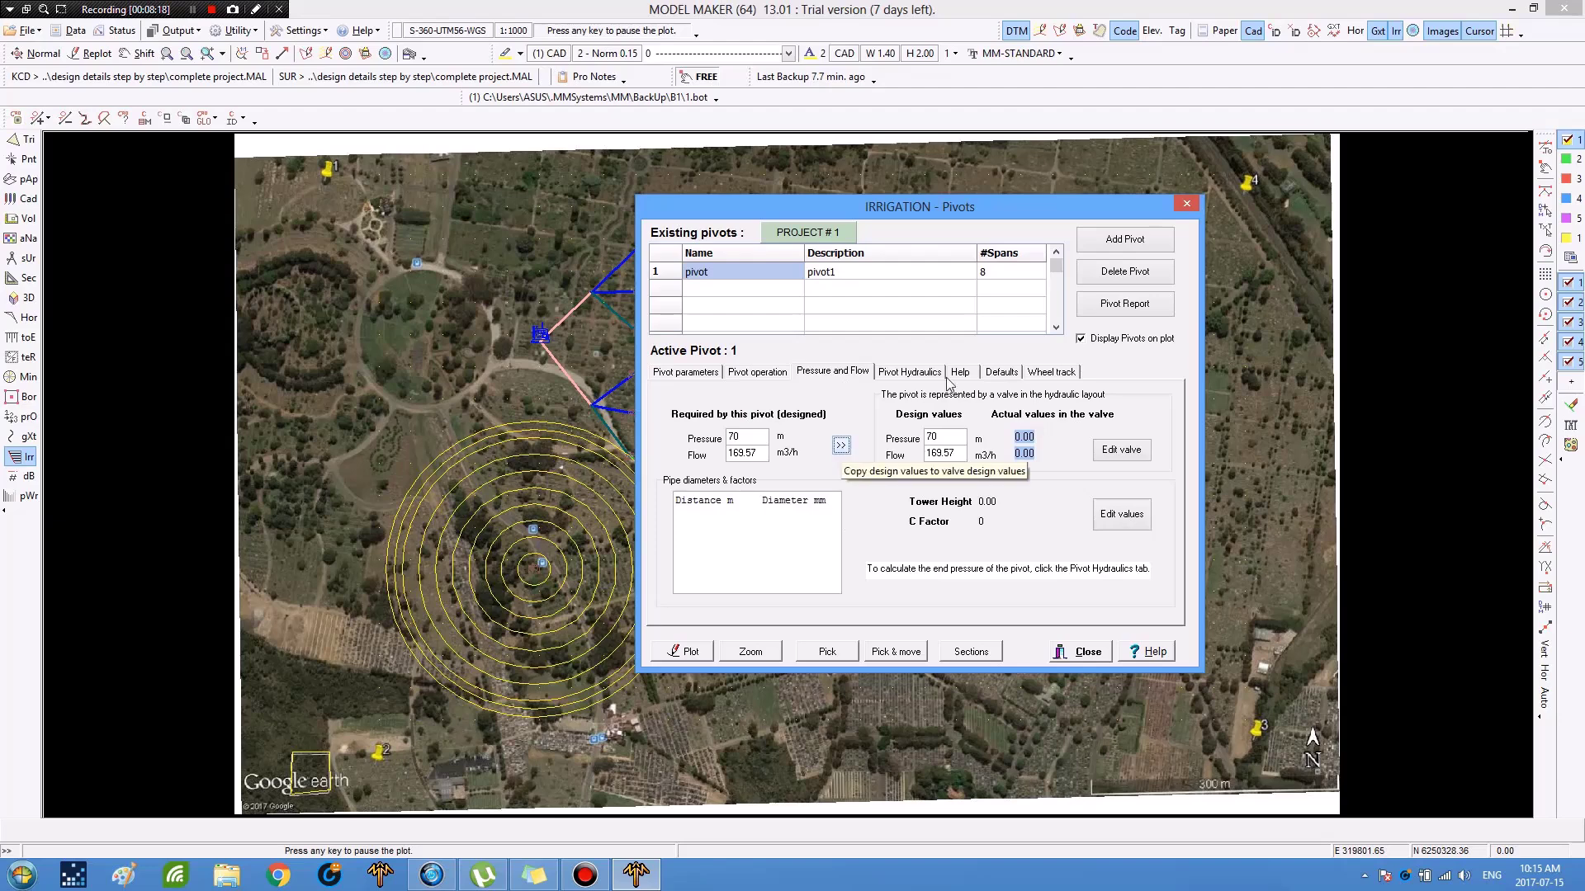
# - Define the pivot pipe with a C factor of 100, a tower height of 6 m and a diameter of 100 mm
pyautogui.press('Return')
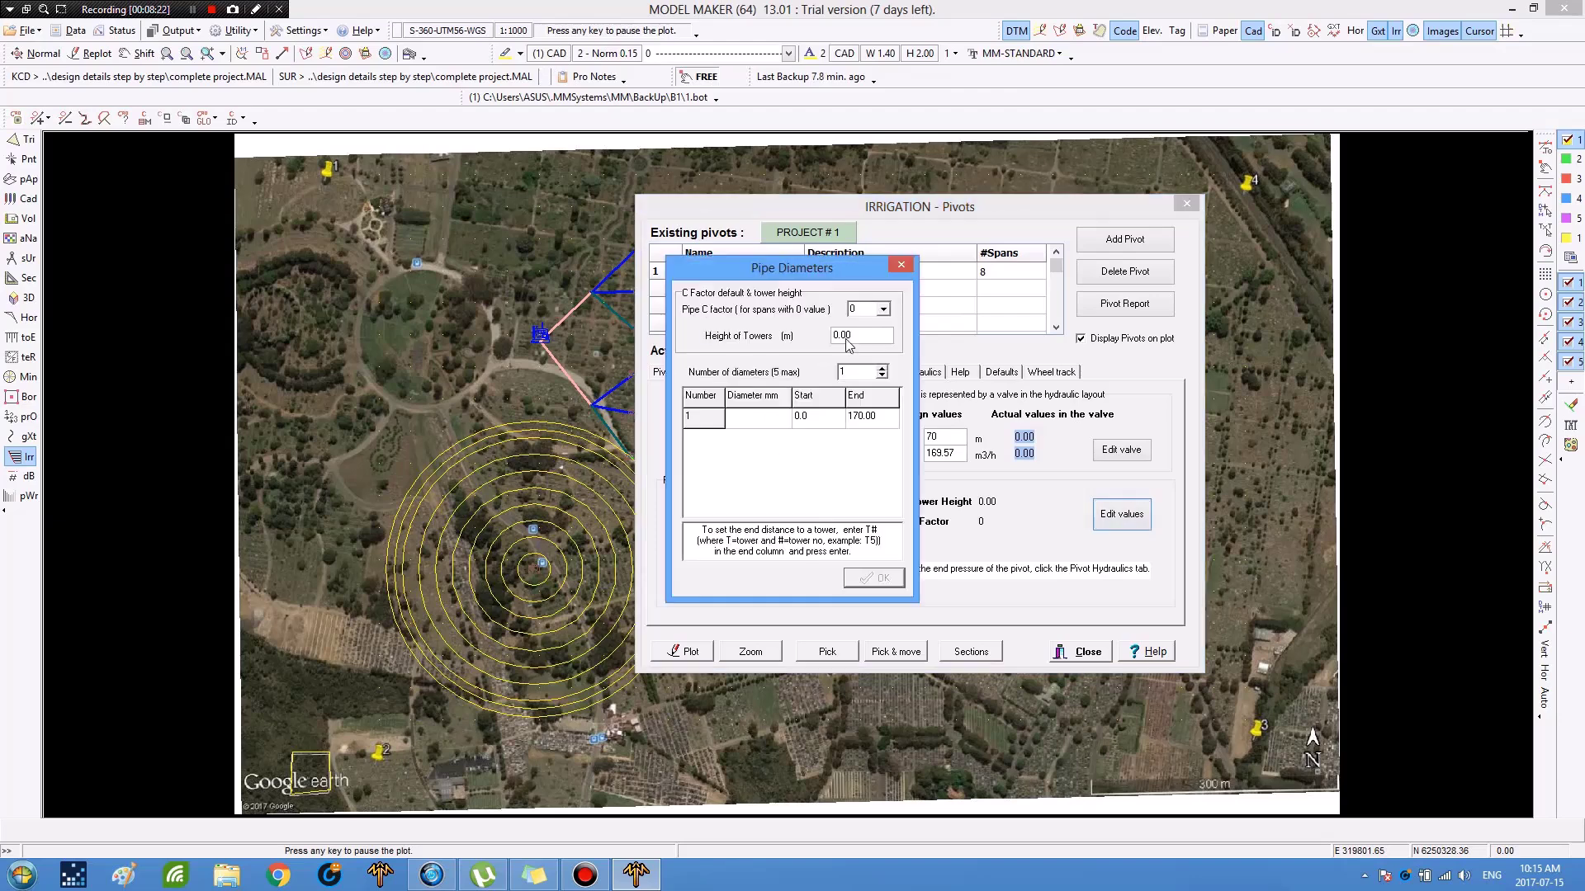
pyautogui.click(862, 310)
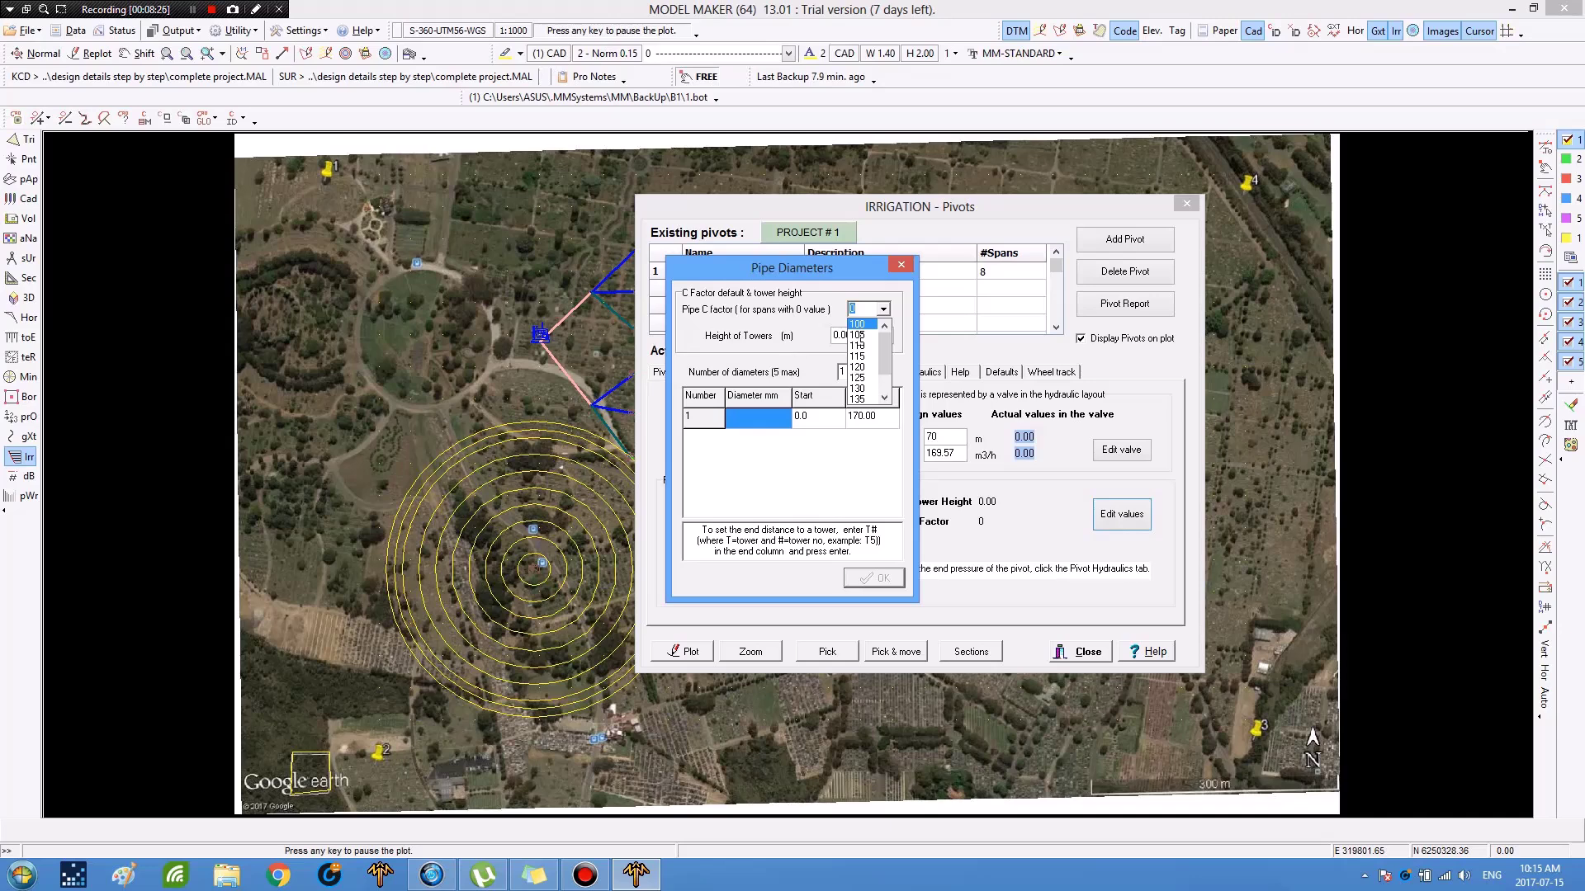
pyautogui.click(822, 345)
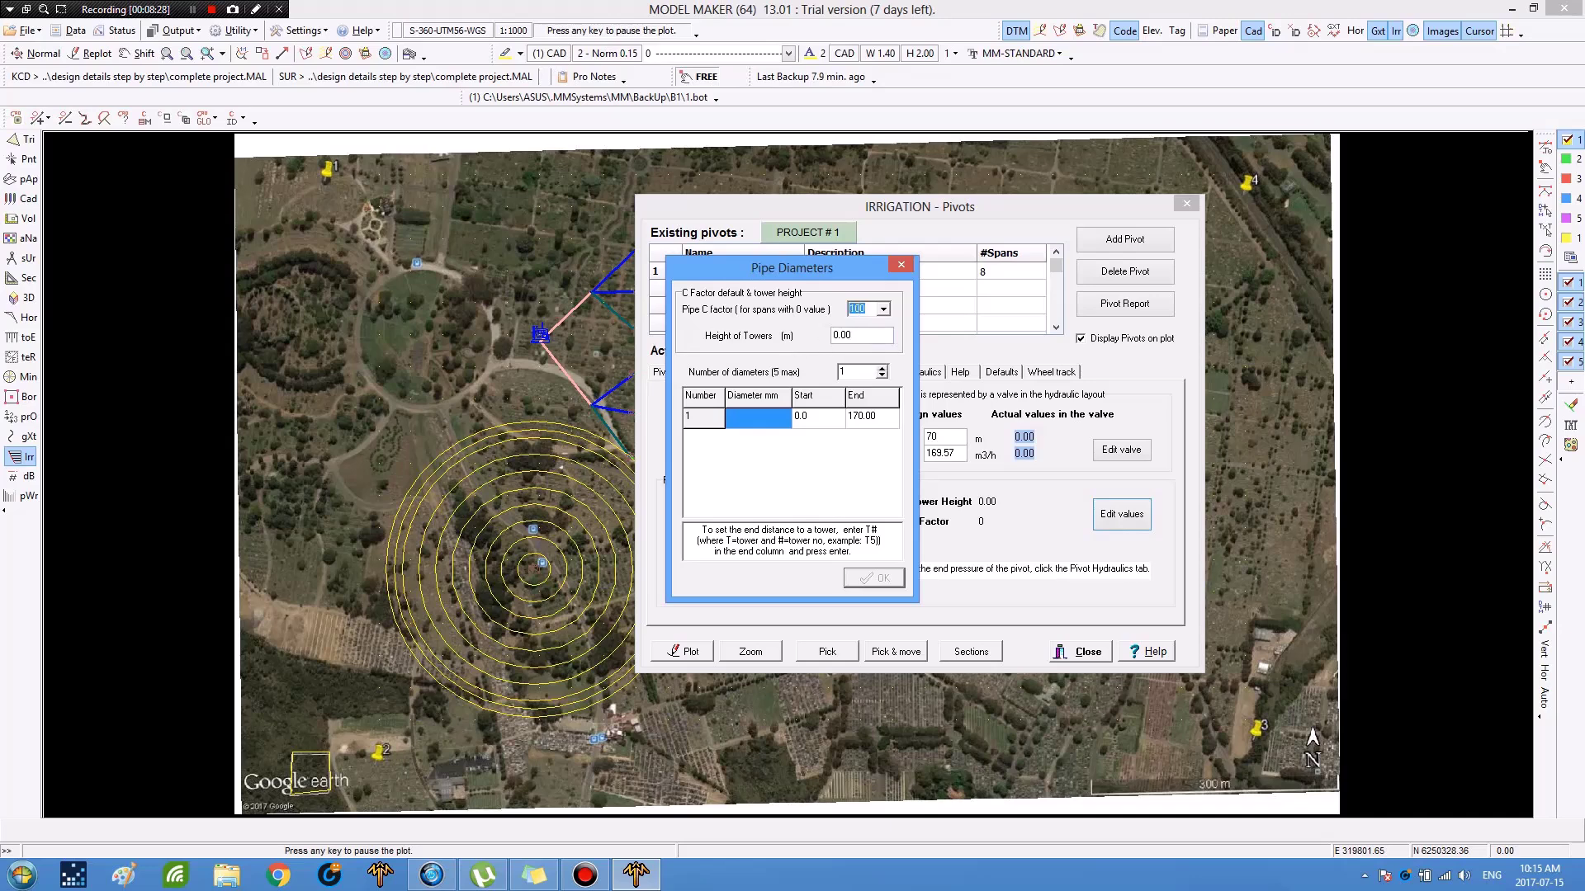
pyautogui.press('Tab')
pyautogui.write('6')
pyautogui.click(737, 411)
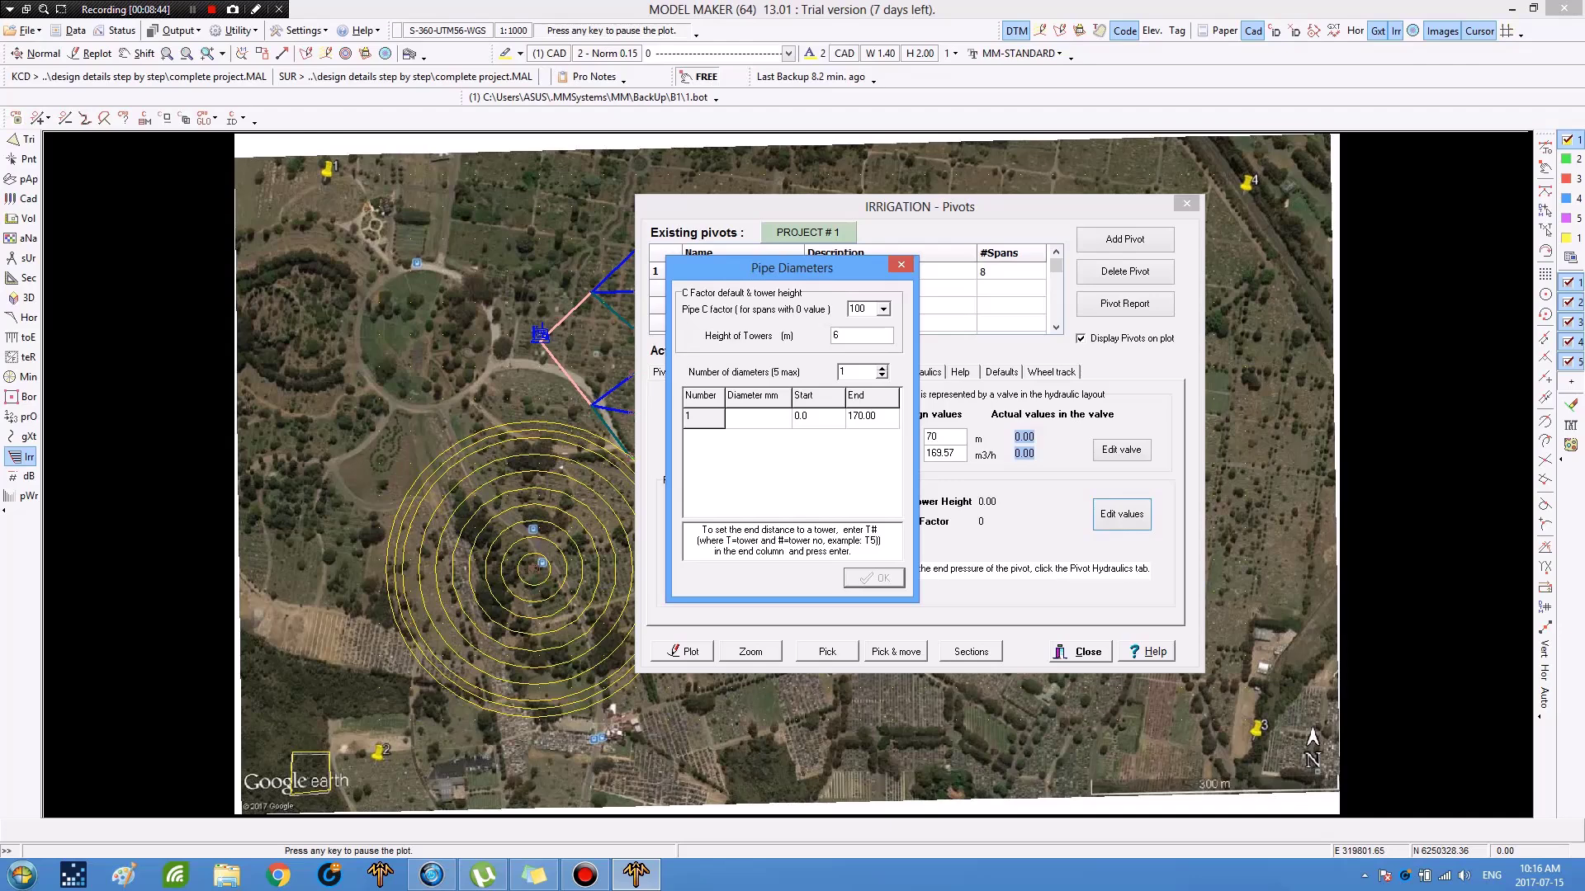
pyautogui.write('100')
pyautogui.click(862, 582)
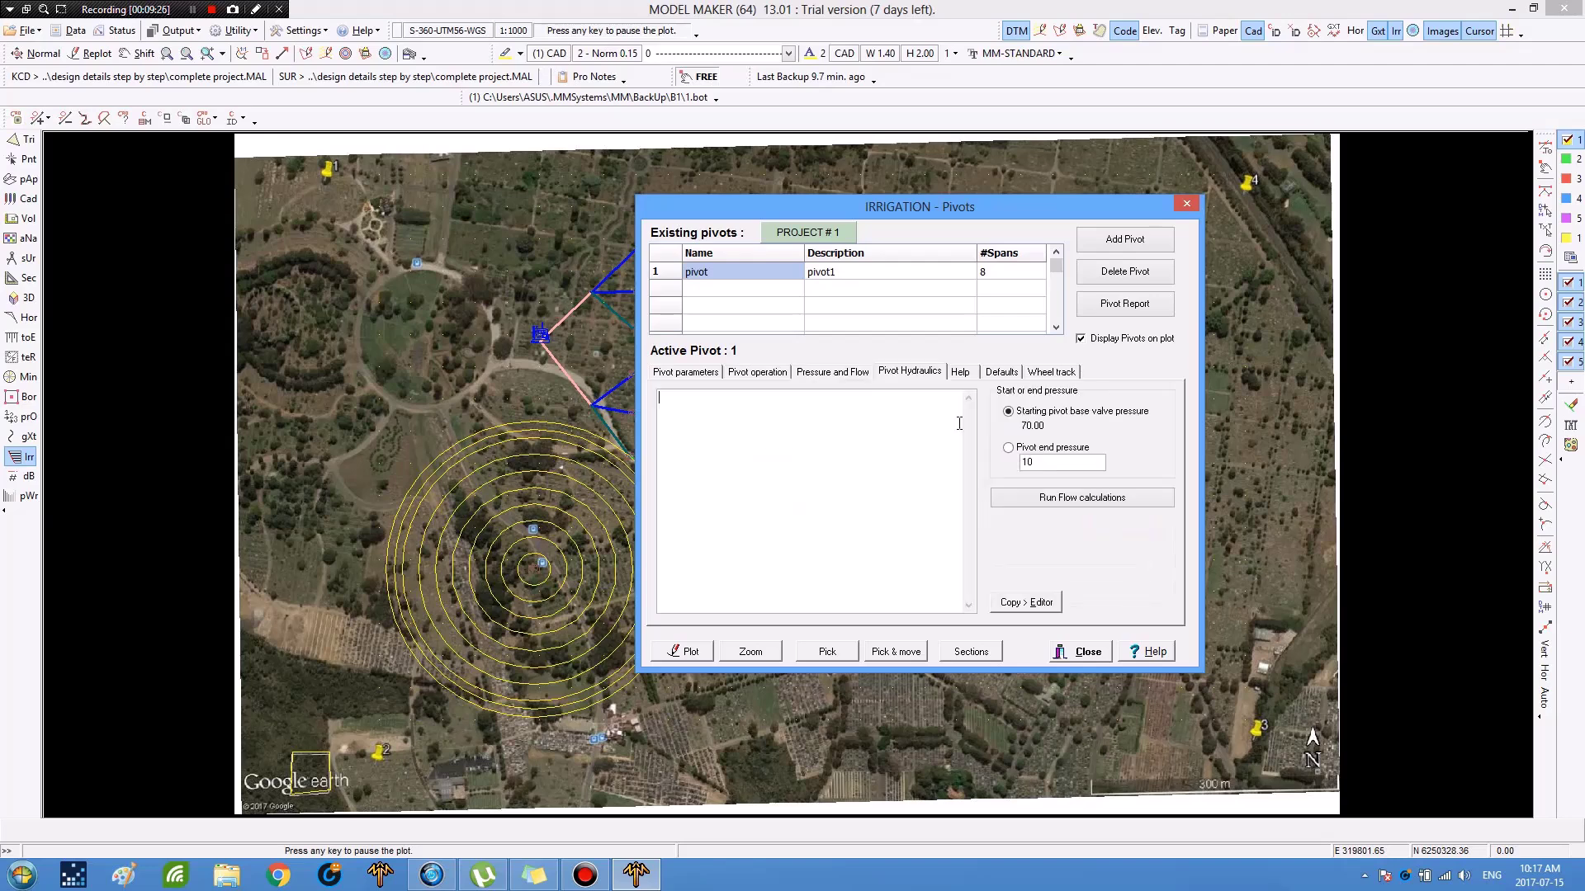
# - Run the pivot's flow calculations from the starting base valve pressure and review the pressure and flow at each tower
pyautogui.click(1049, 500)
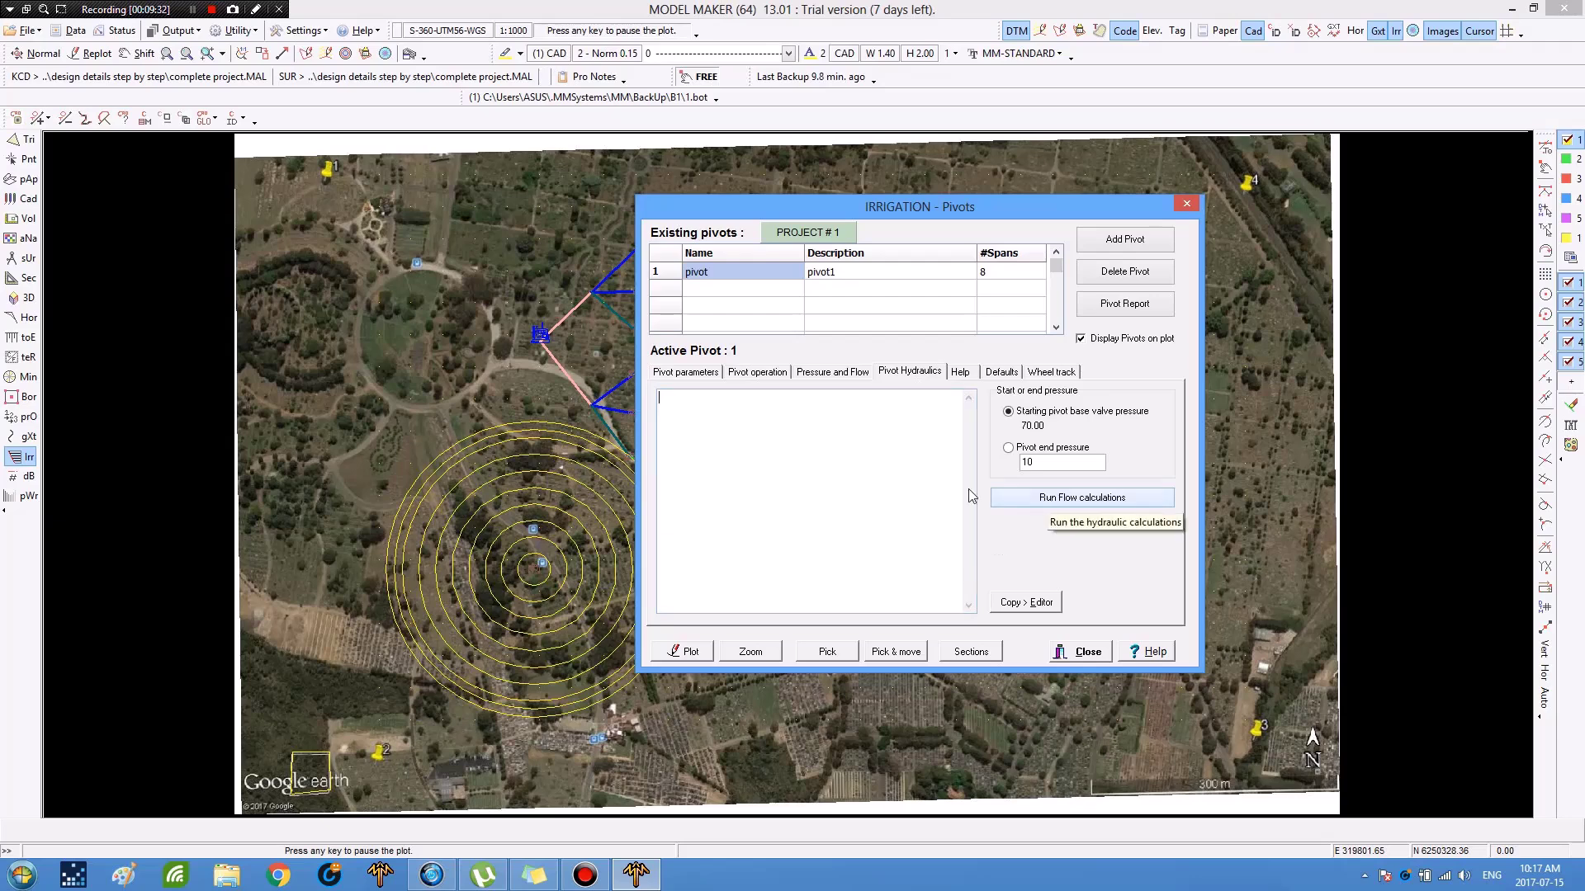
pyautogui.scroll(1, 974, 436)
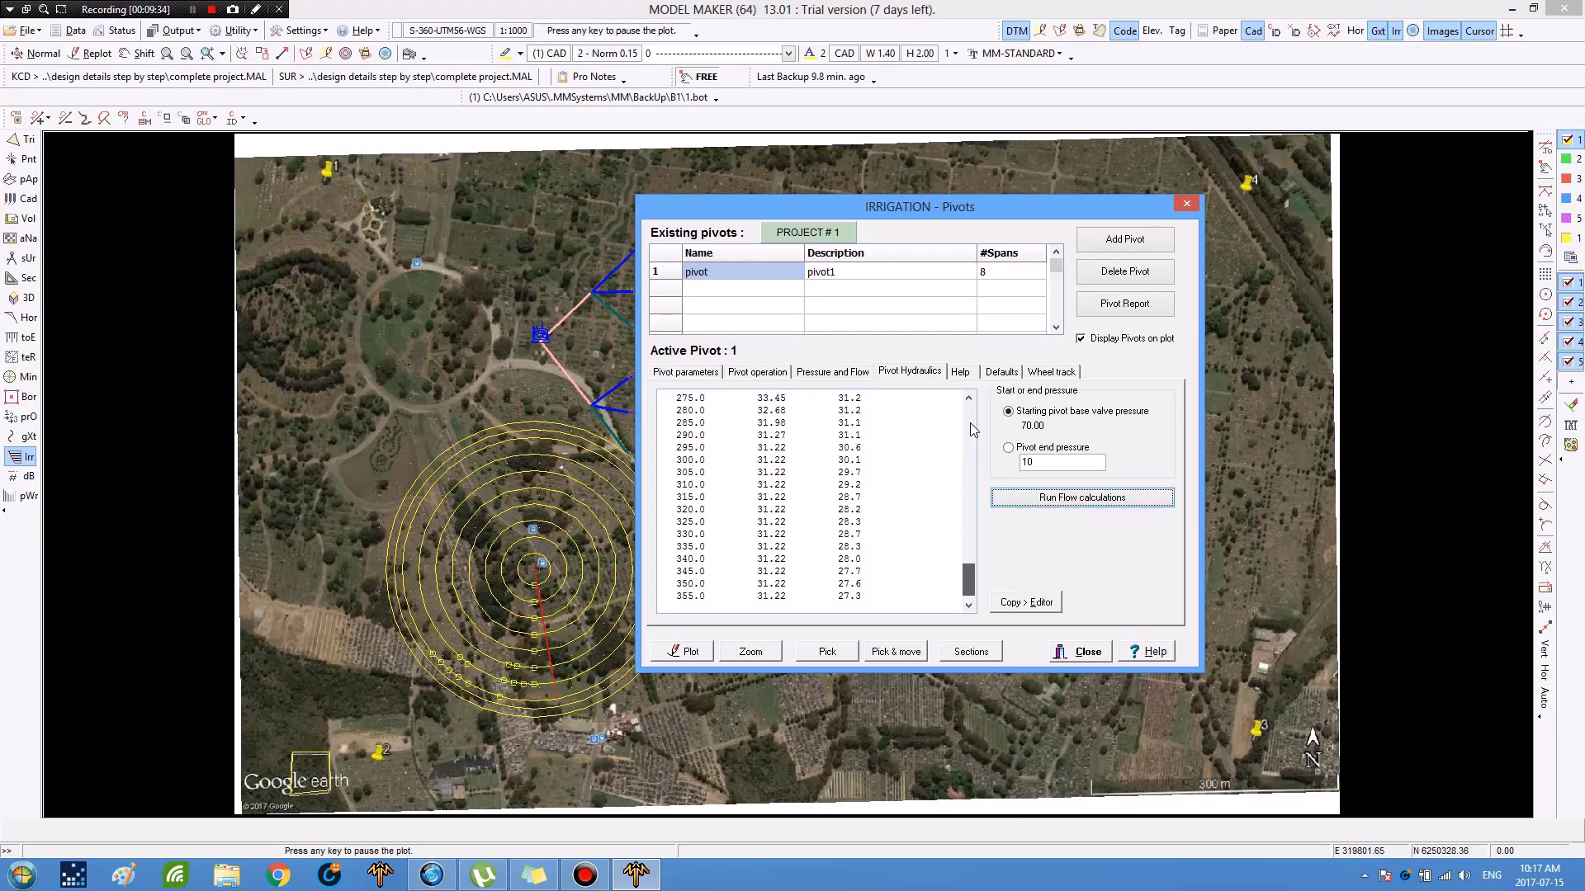
pyautogui.scroll(14, 974, 427)
pyautogui.scroll(10, 974, 422)
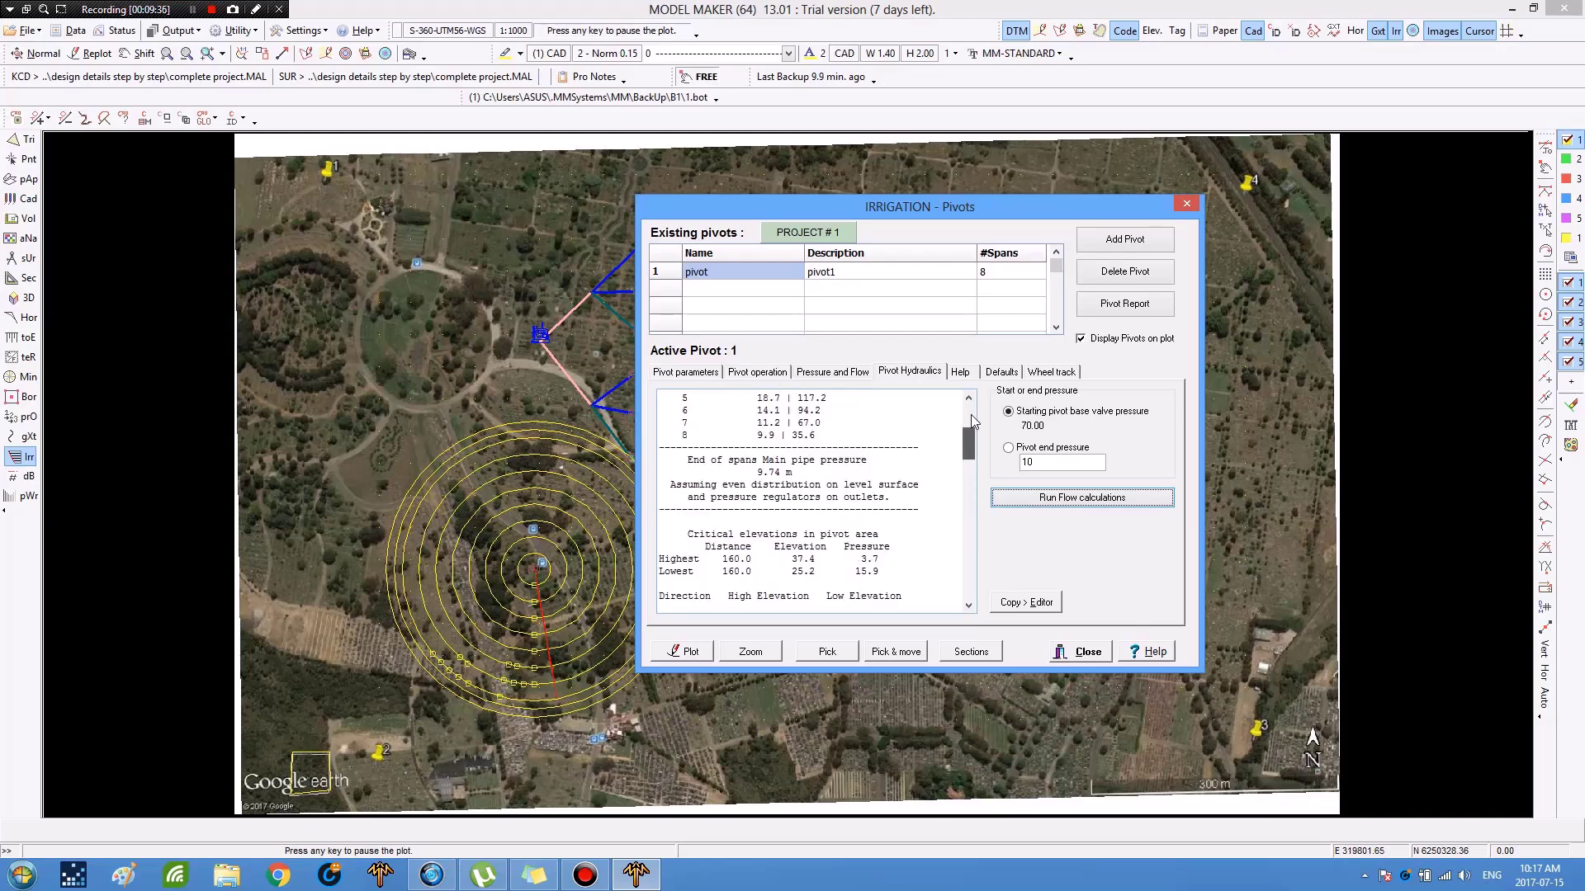
pyautogui.scroll(2, 973, 421)
pyautogui.scroll(2, 765, 466)
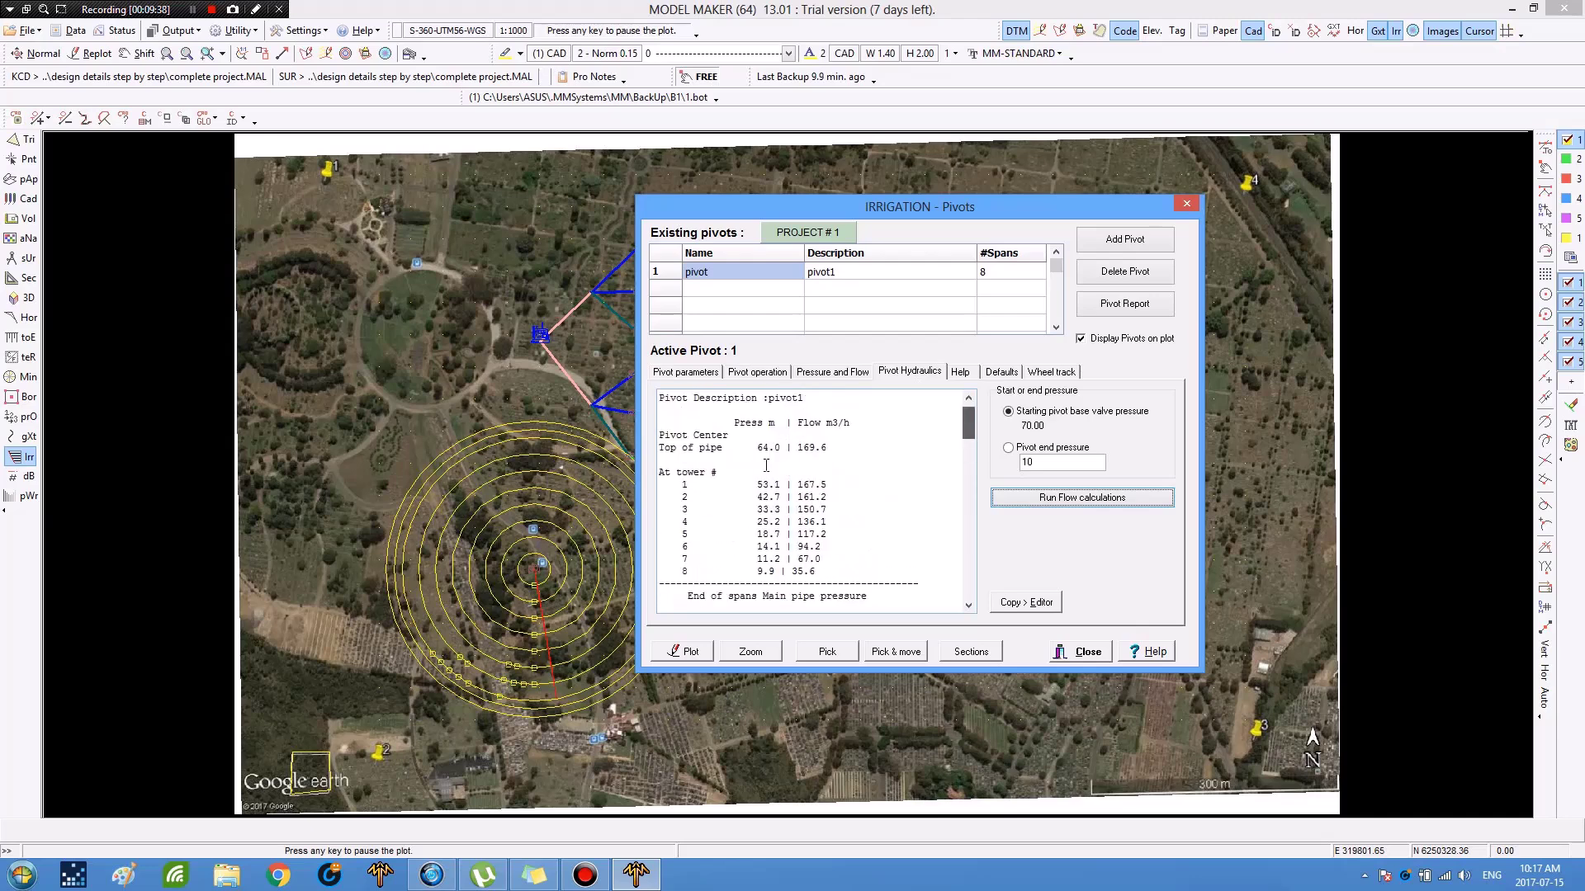
pyautogui.scroll(1, 765, 465)
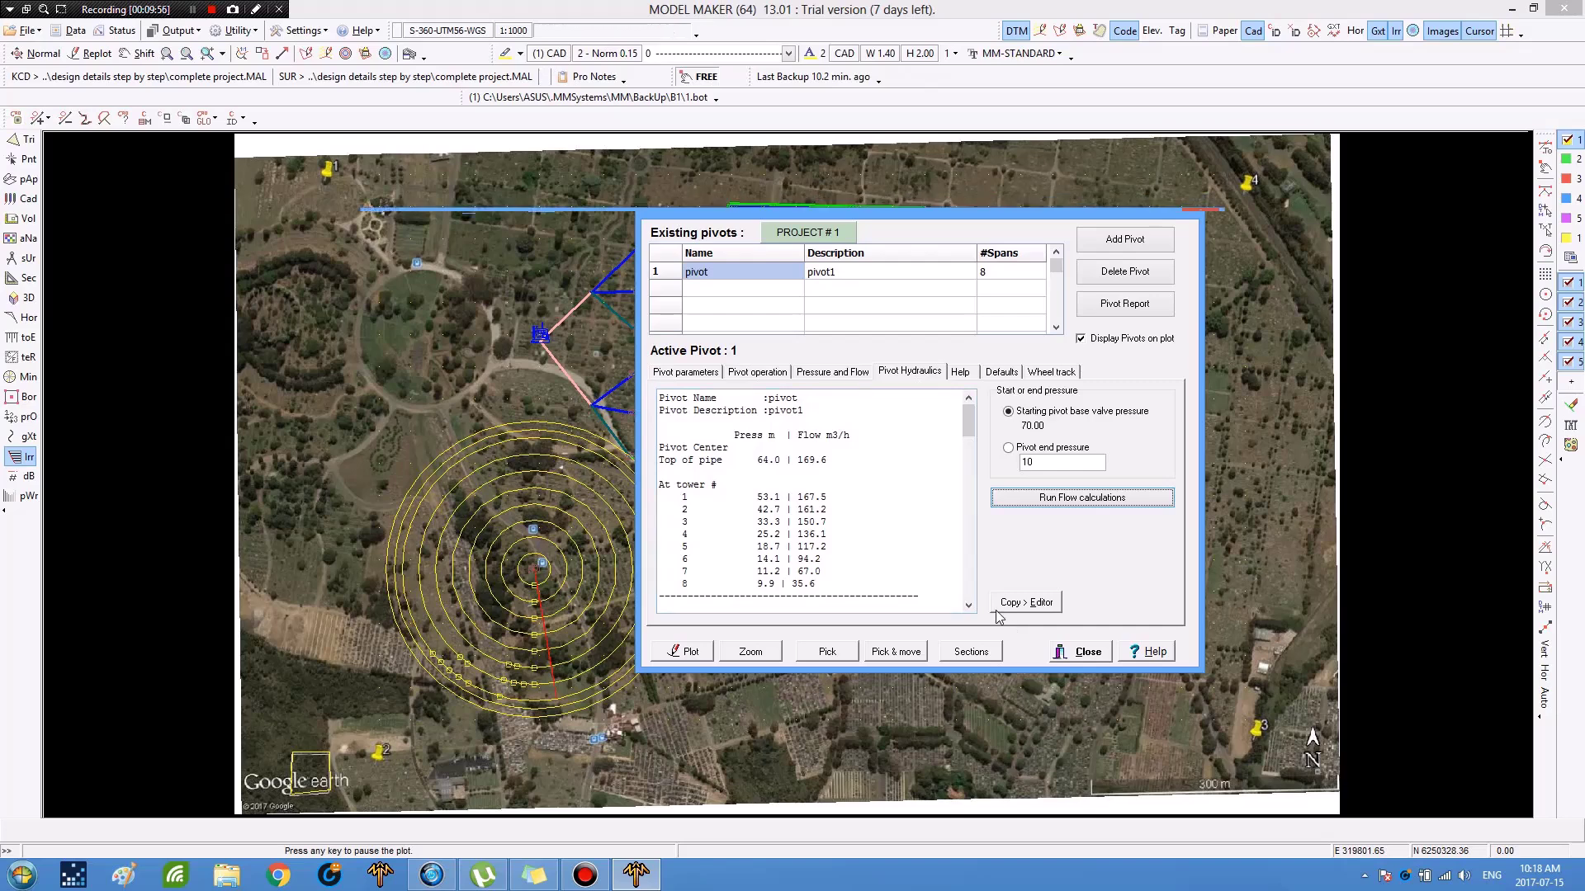
pyautogui.press('Escape')
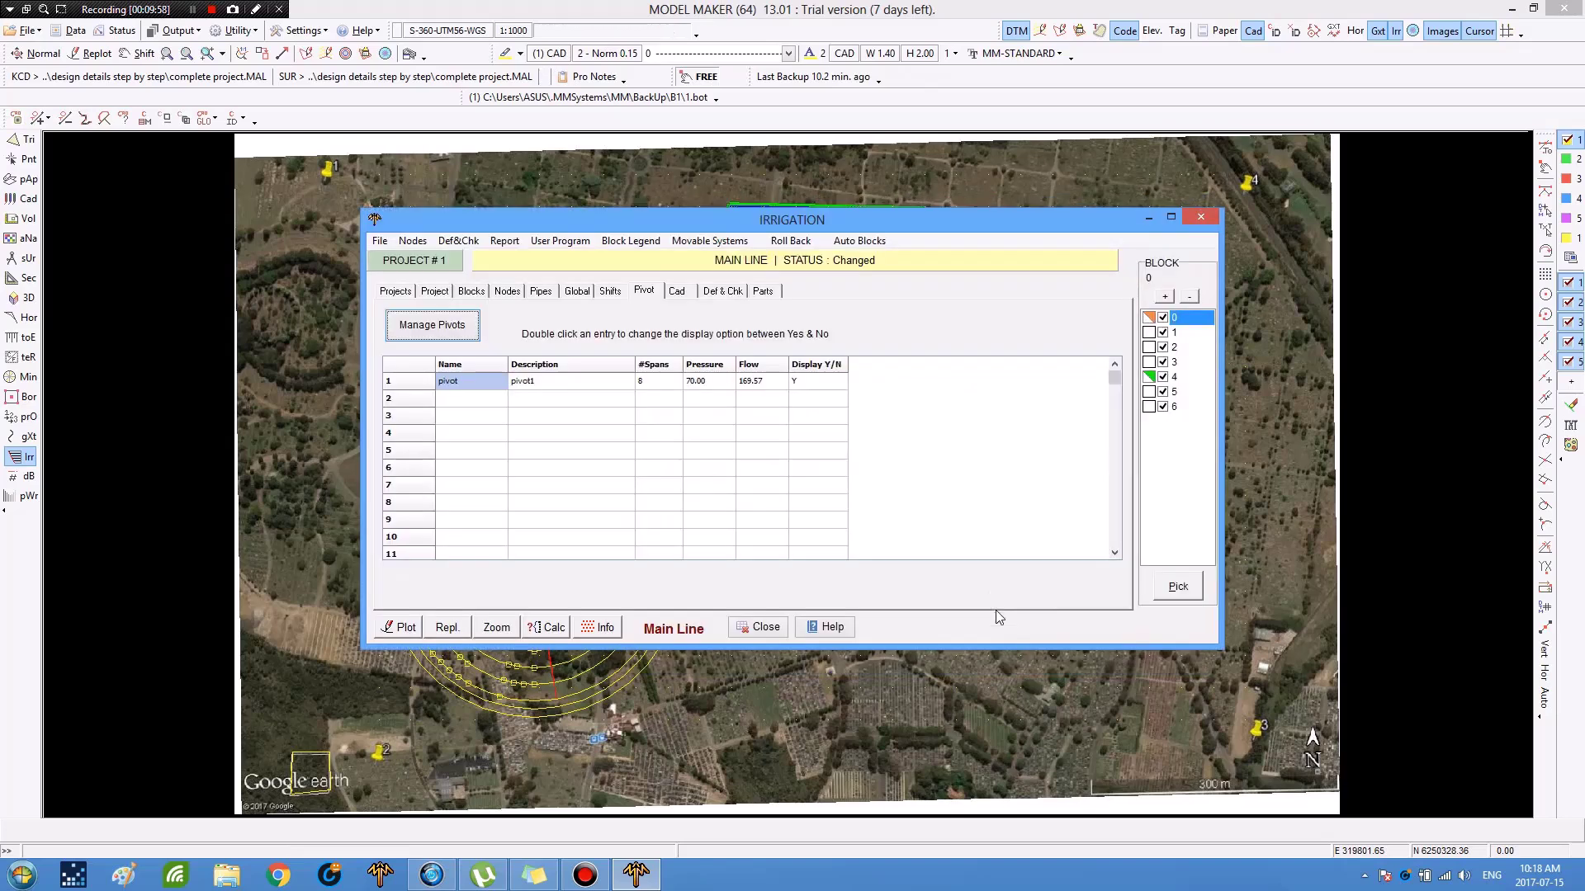